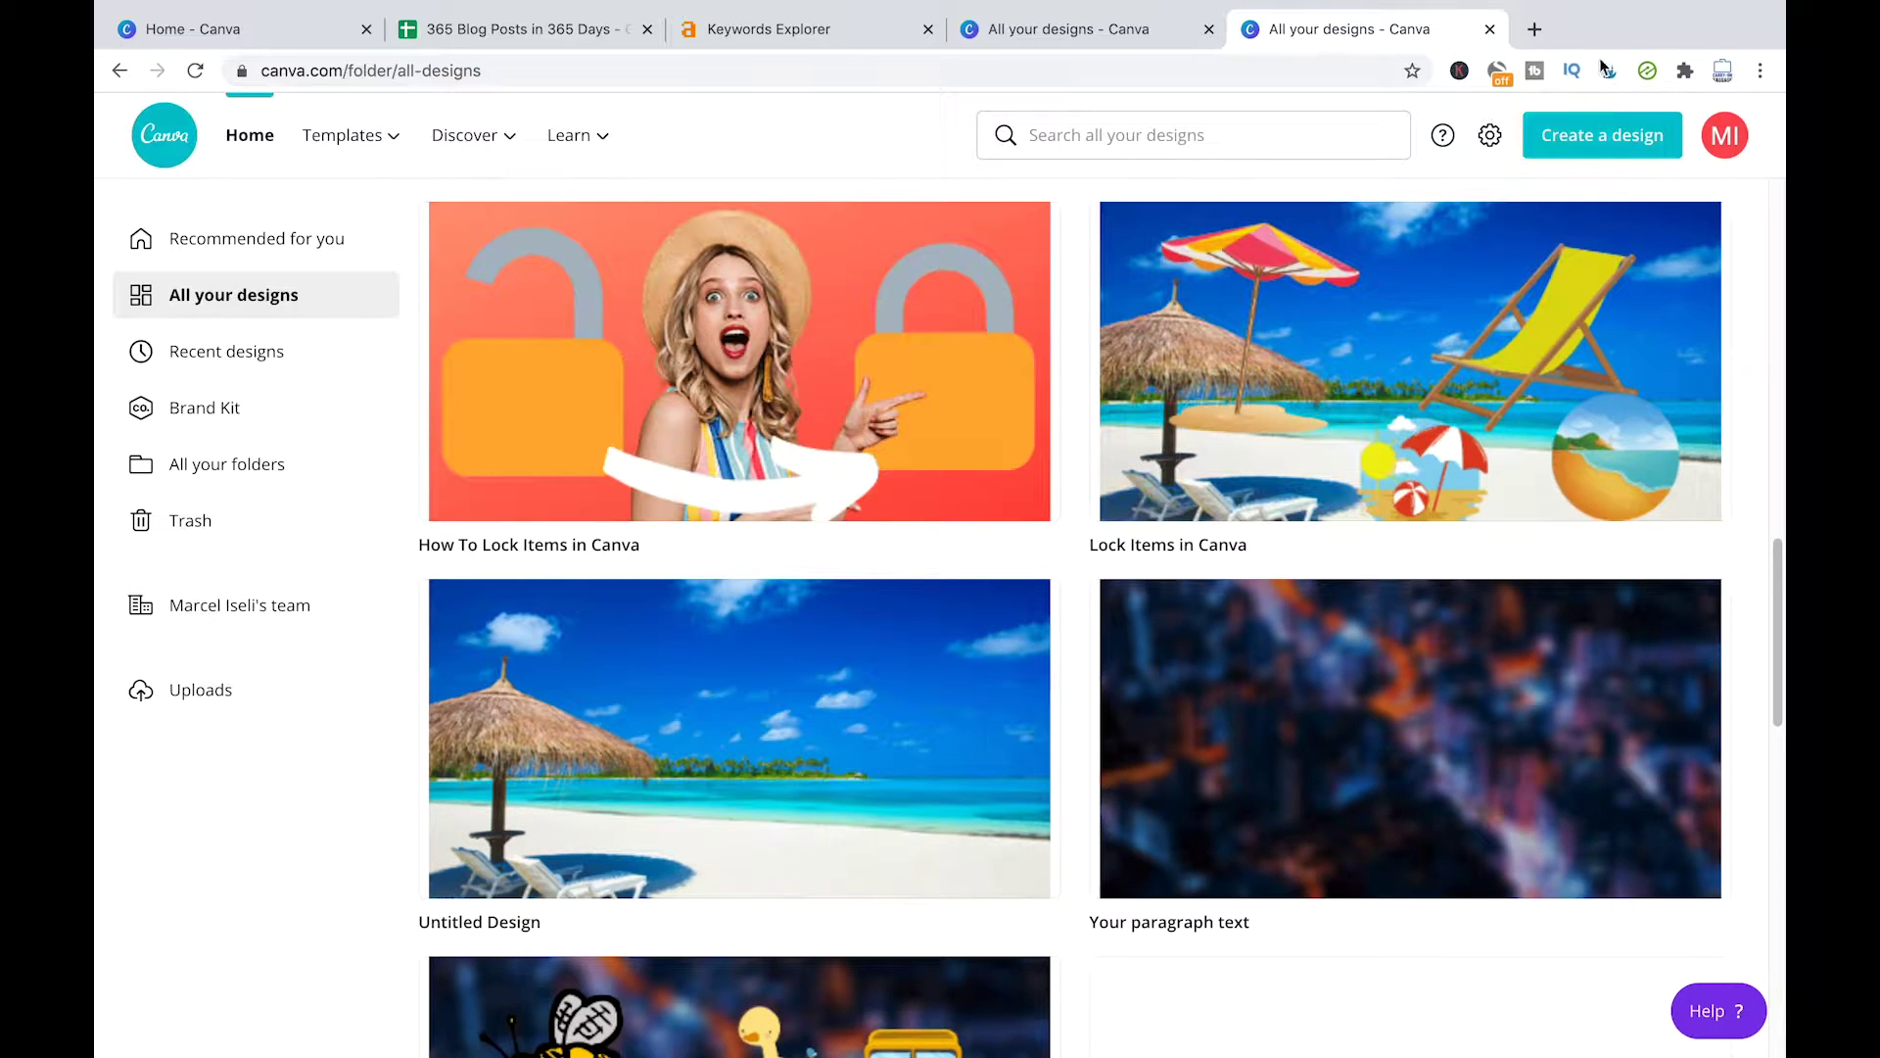
Step: Open the Create a design menu from the All your designs page
{"action": "left_click", "coordinate": [1604, 137]}
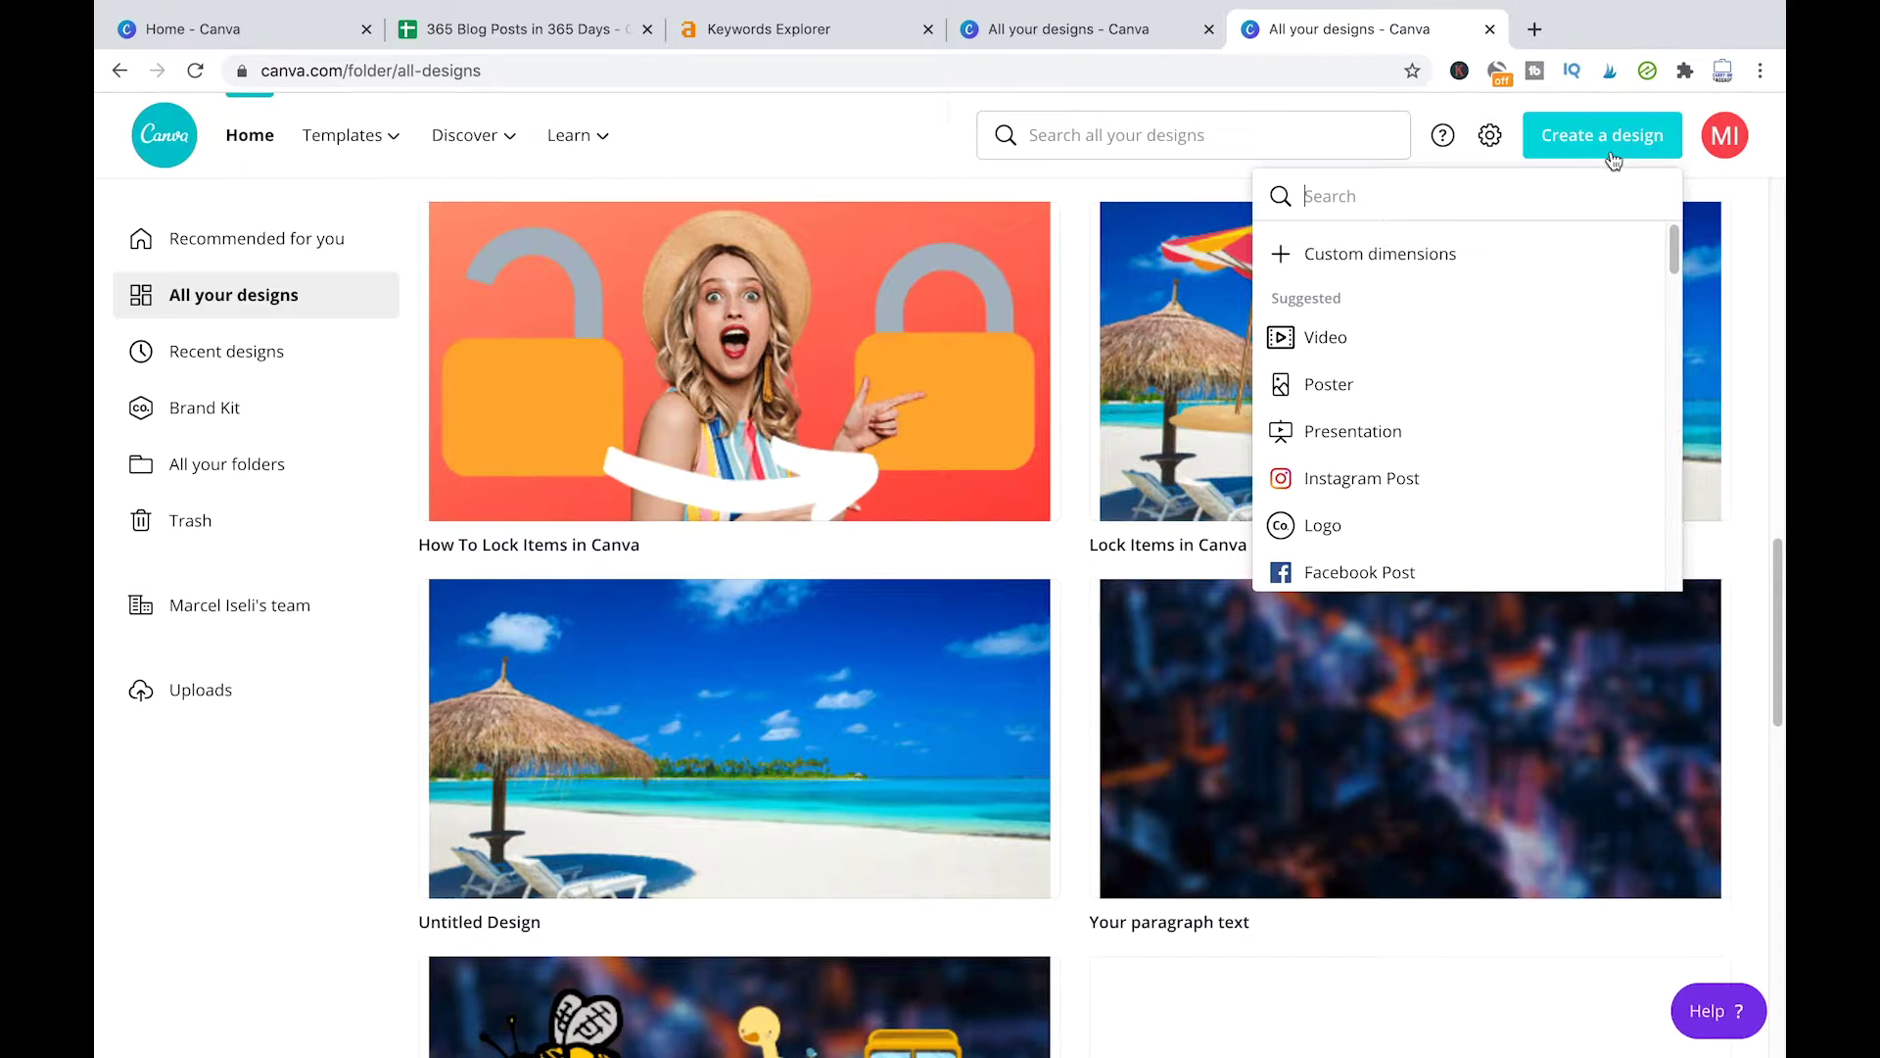
Step: Create a custom-size design of 680 × 350 px
{"action": "left_click", "coordinate": [1415, 254]}
{"action": "type", "text": "680"}
{"action": "key", "text": "Tab"}
{"action": "type", "text": "350"}
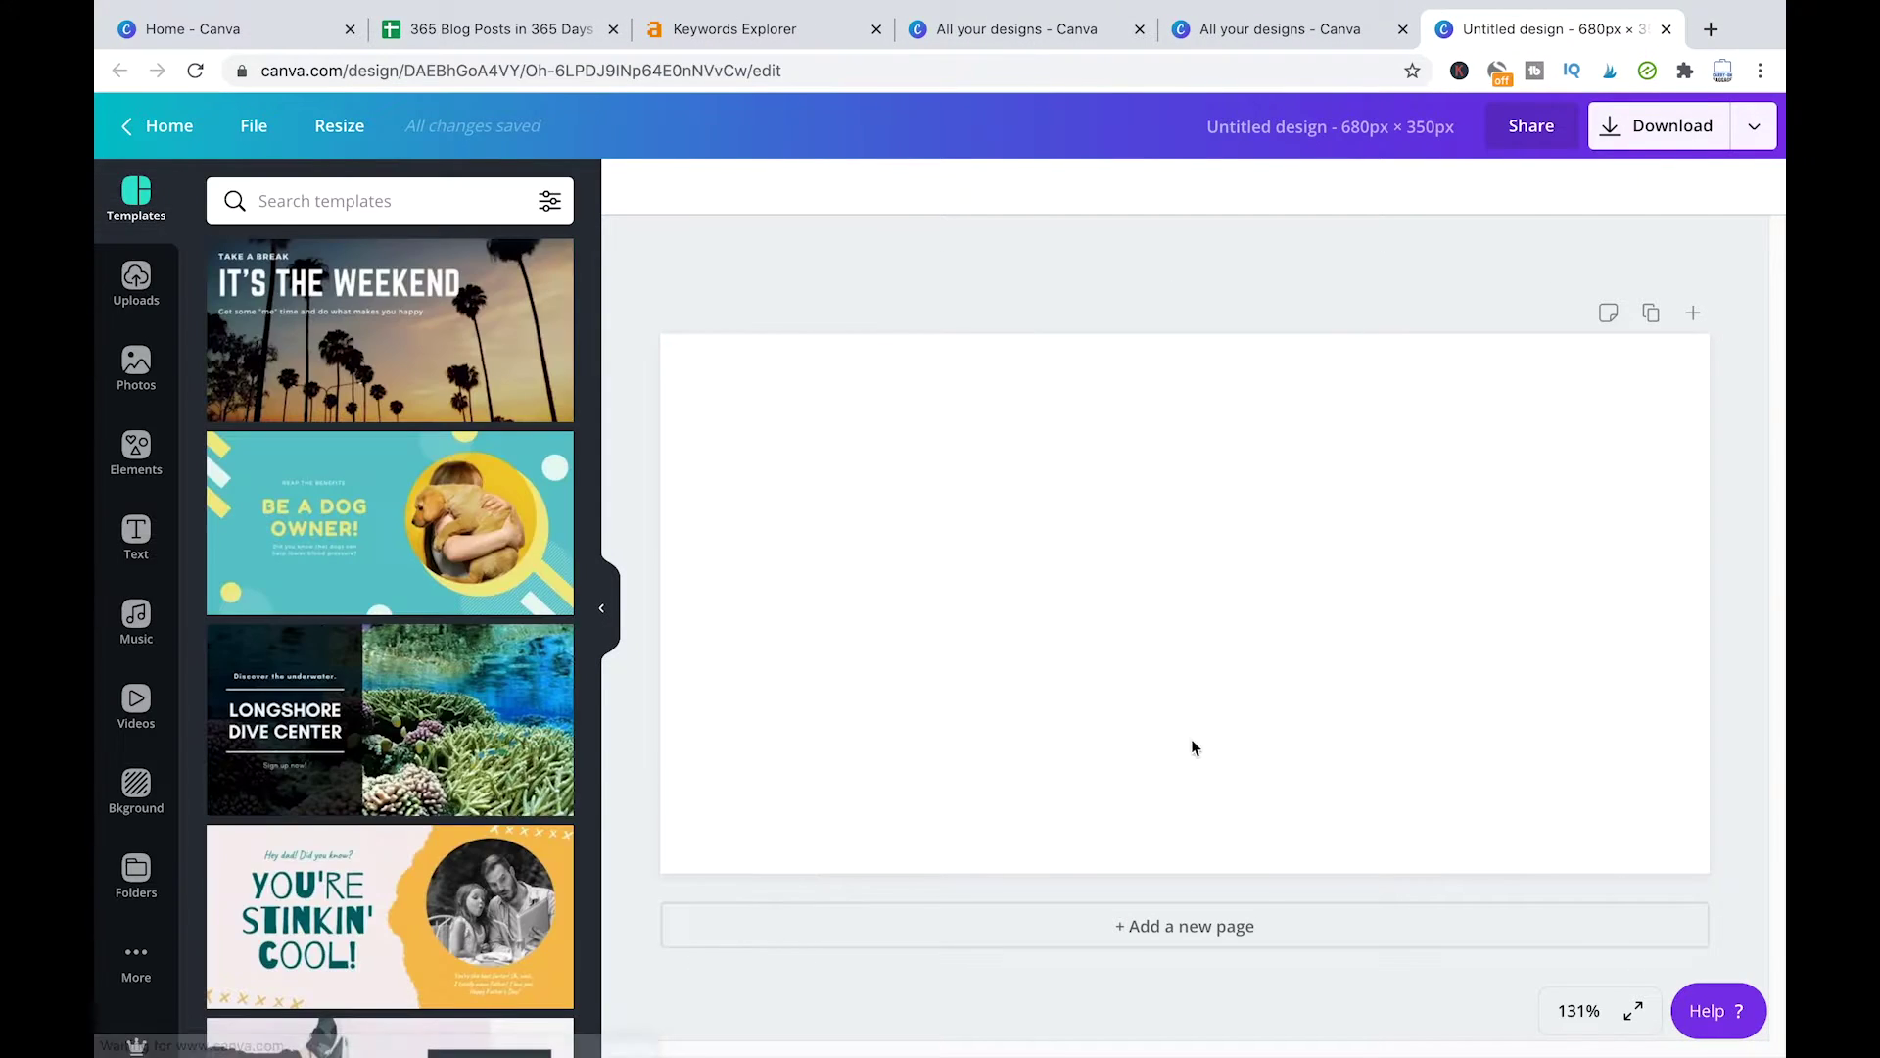
Step: Rename the design to 'Underline in Canva' and select the blank page
{"action": "left_click", "coordinate": [1289, 138]}
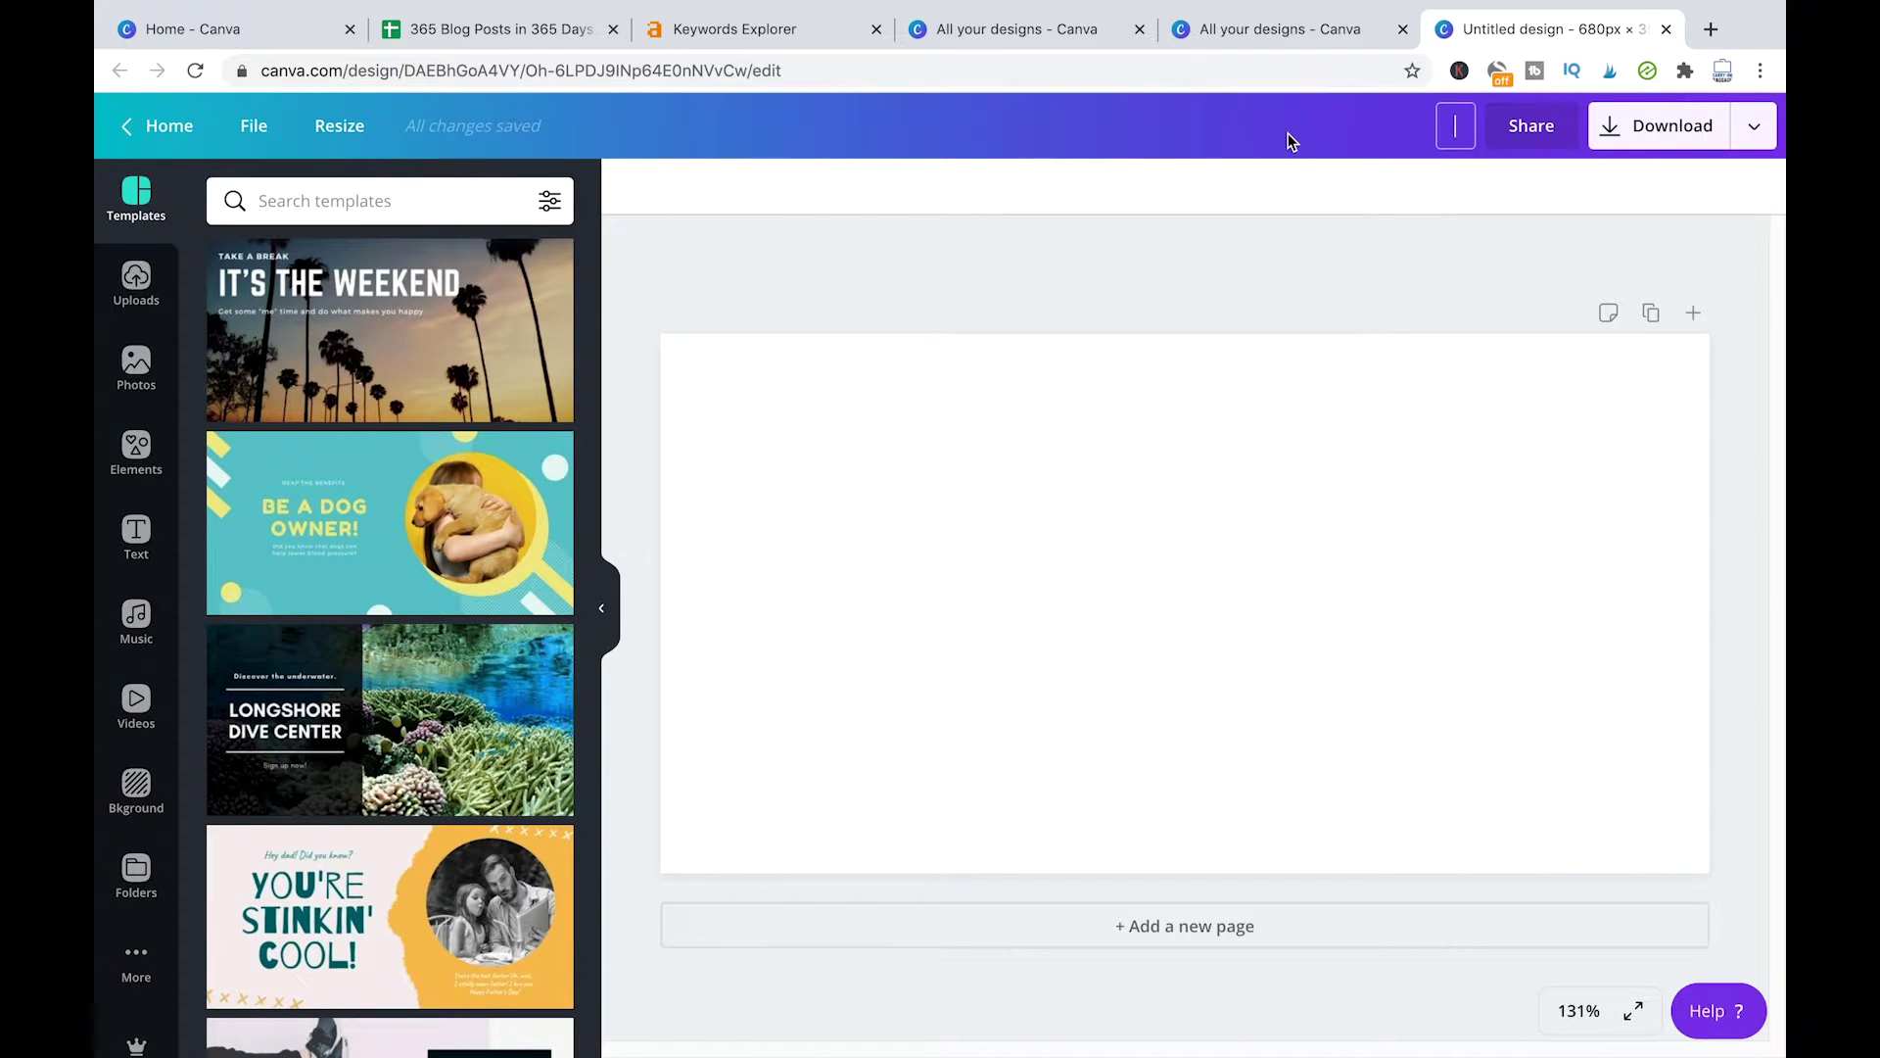
{"action": "type", "text": "Underline in Canva"}
{"action": "key", "text": "Return"}
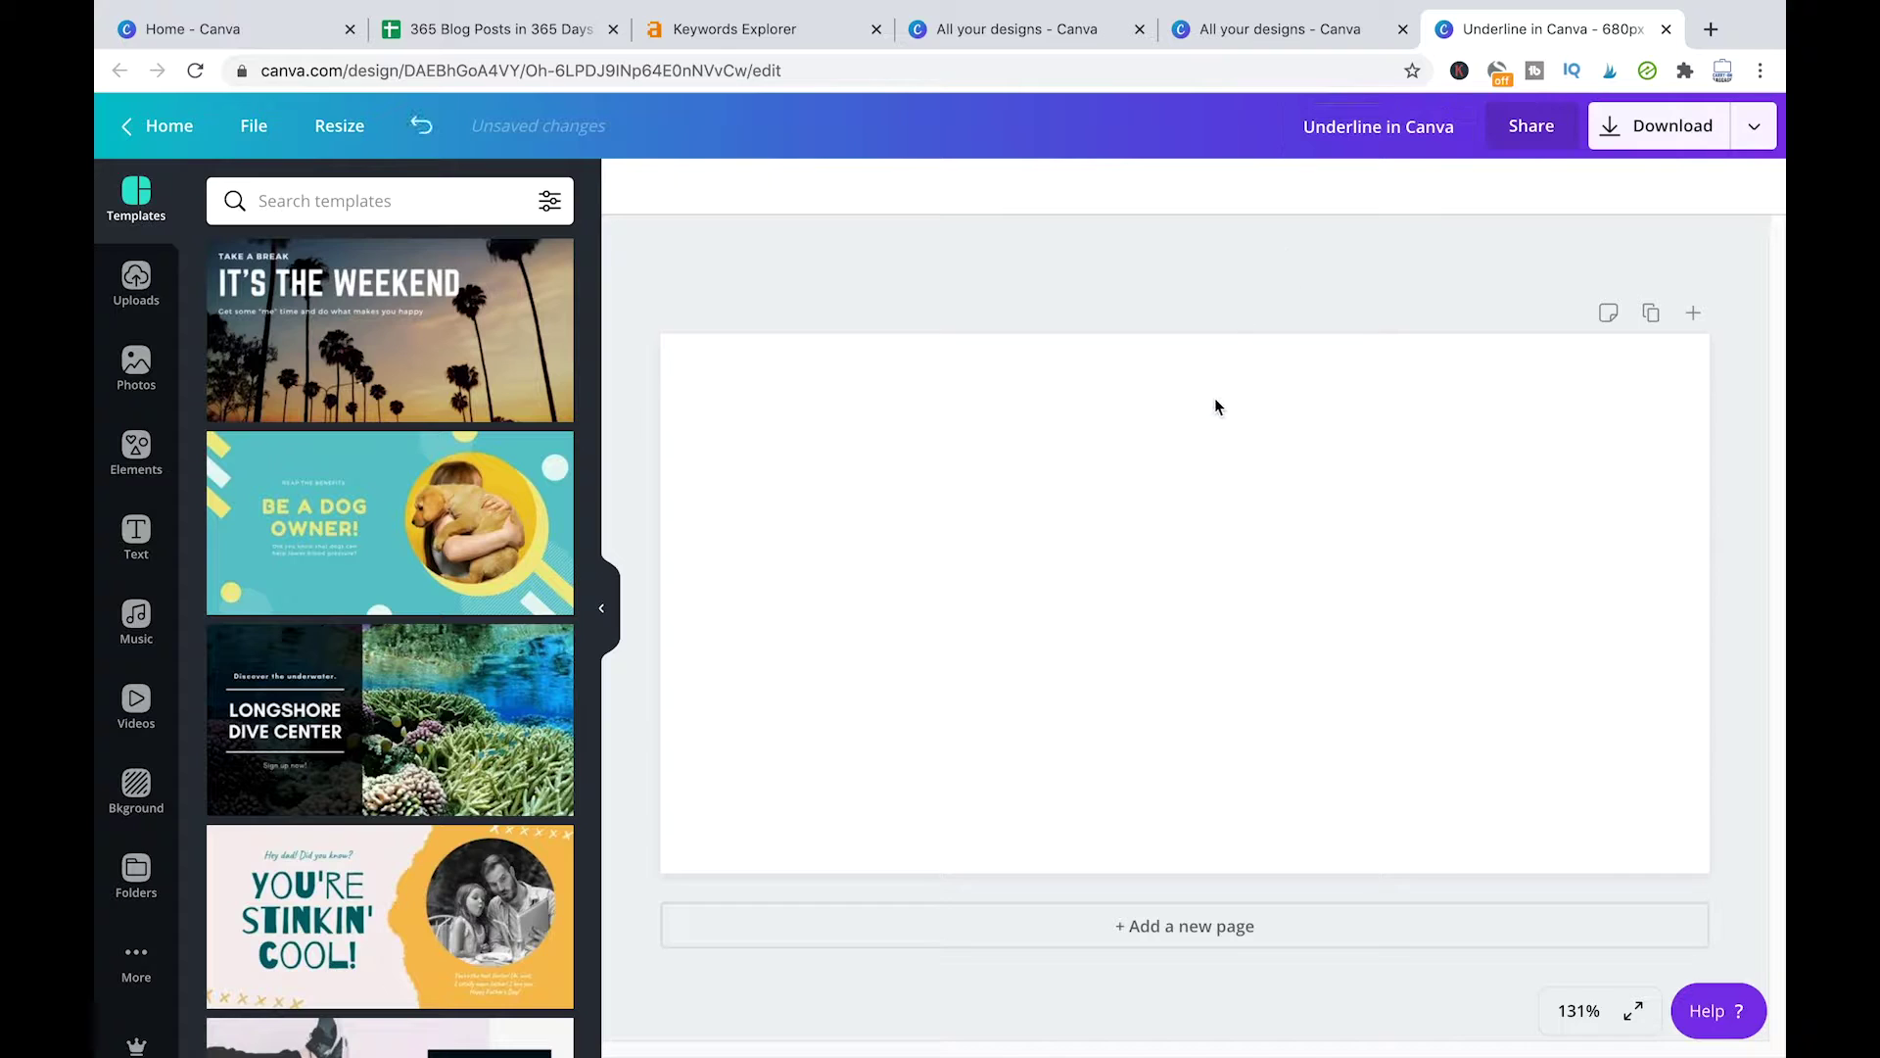
{"action": "left_click", "coordinate": [1217, 405]}
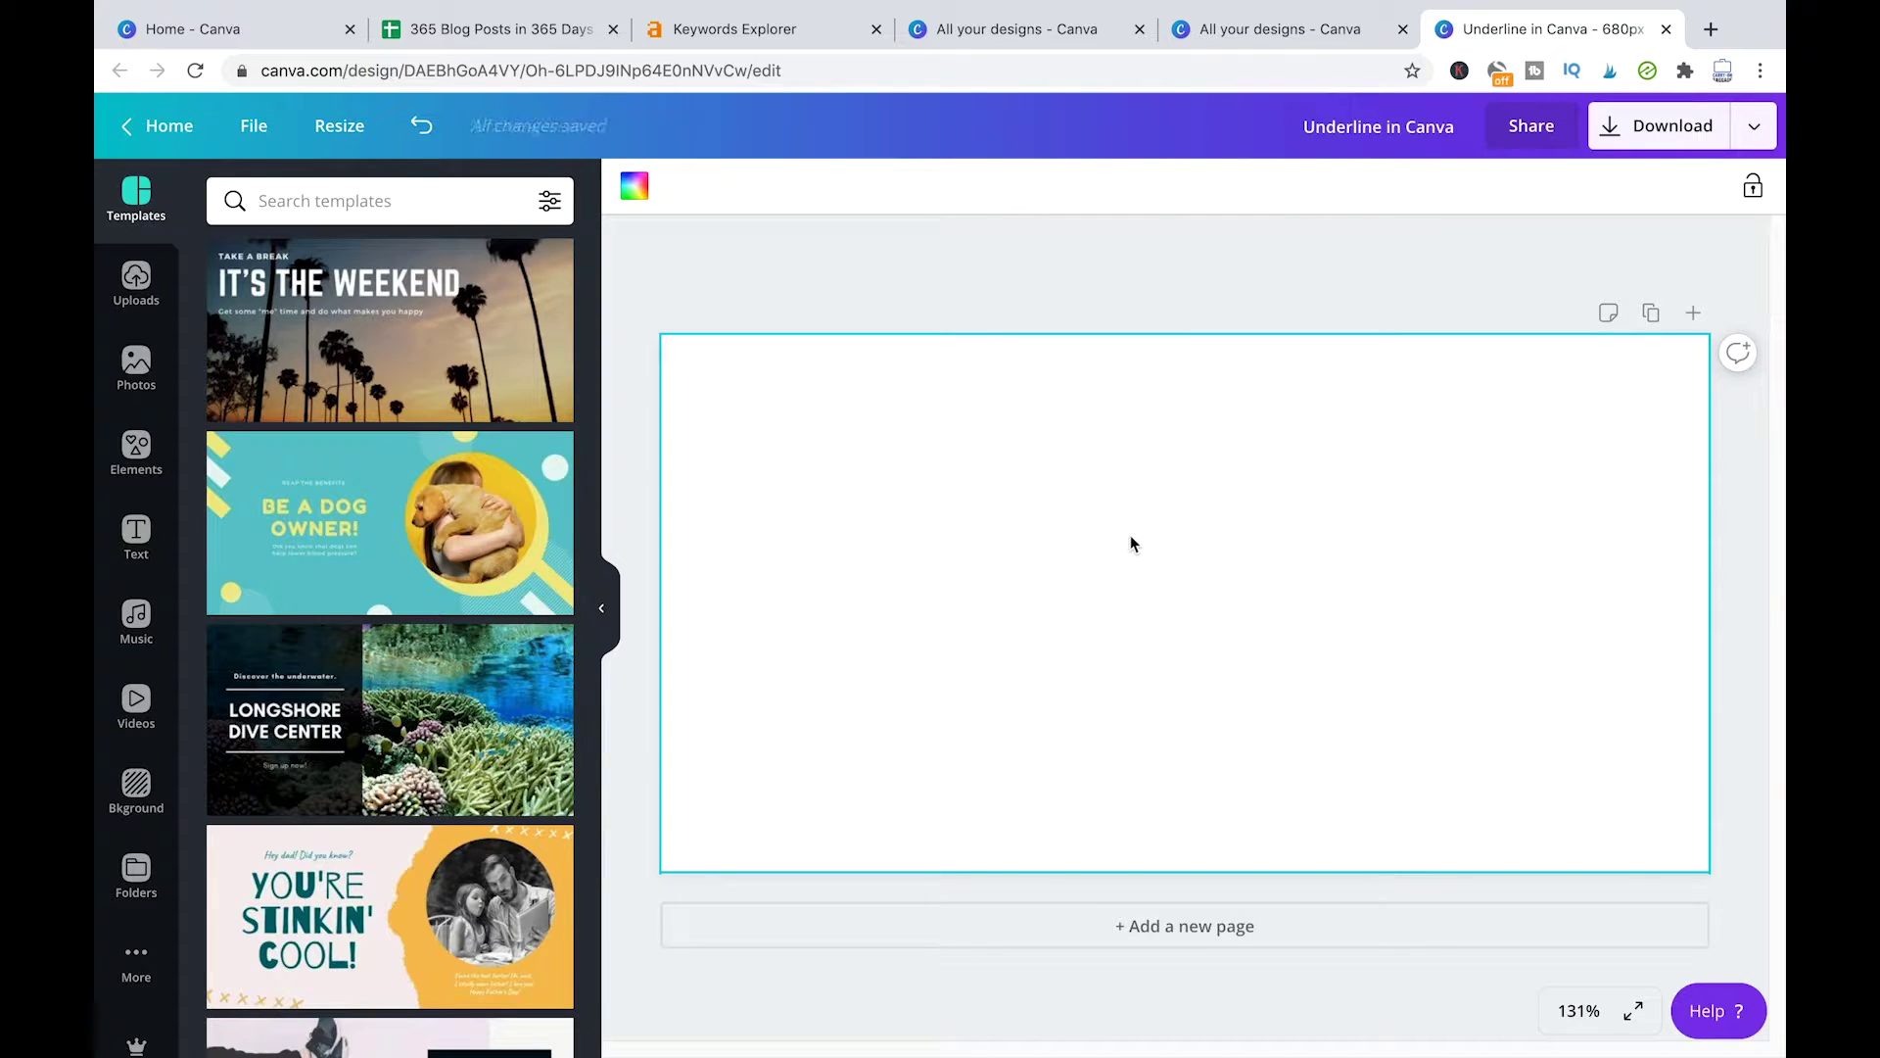
Step: Add a text box and move it toward the page top, enlarging it
{"action": "key", "text": "t"}
{"action": "left_click", "coordinate": [1158, 578]}
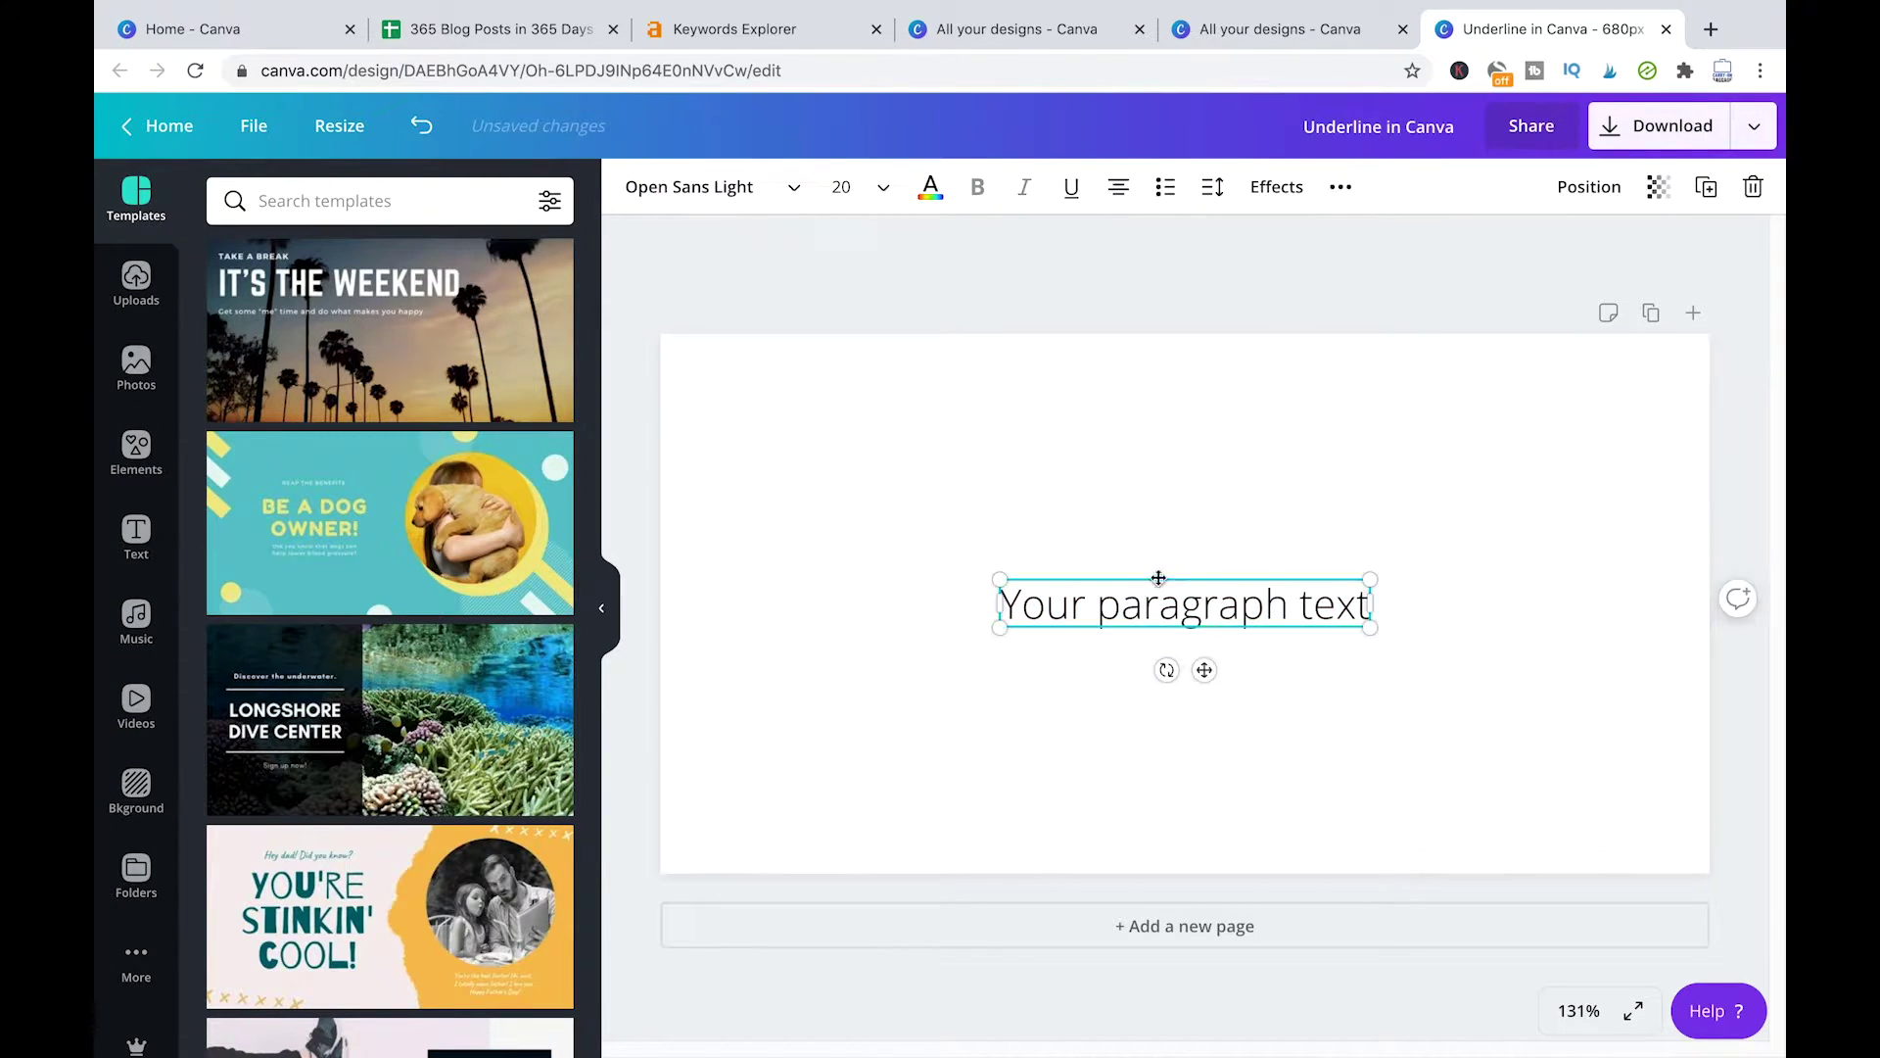
{"action": "left_click_drag", "start_coordinate": [1158, 578], "coordinate": [969, 418]}
{"action": "left_click_drag", "start_coordinate": [1186, 470], "coordinate": [1428, 568]}
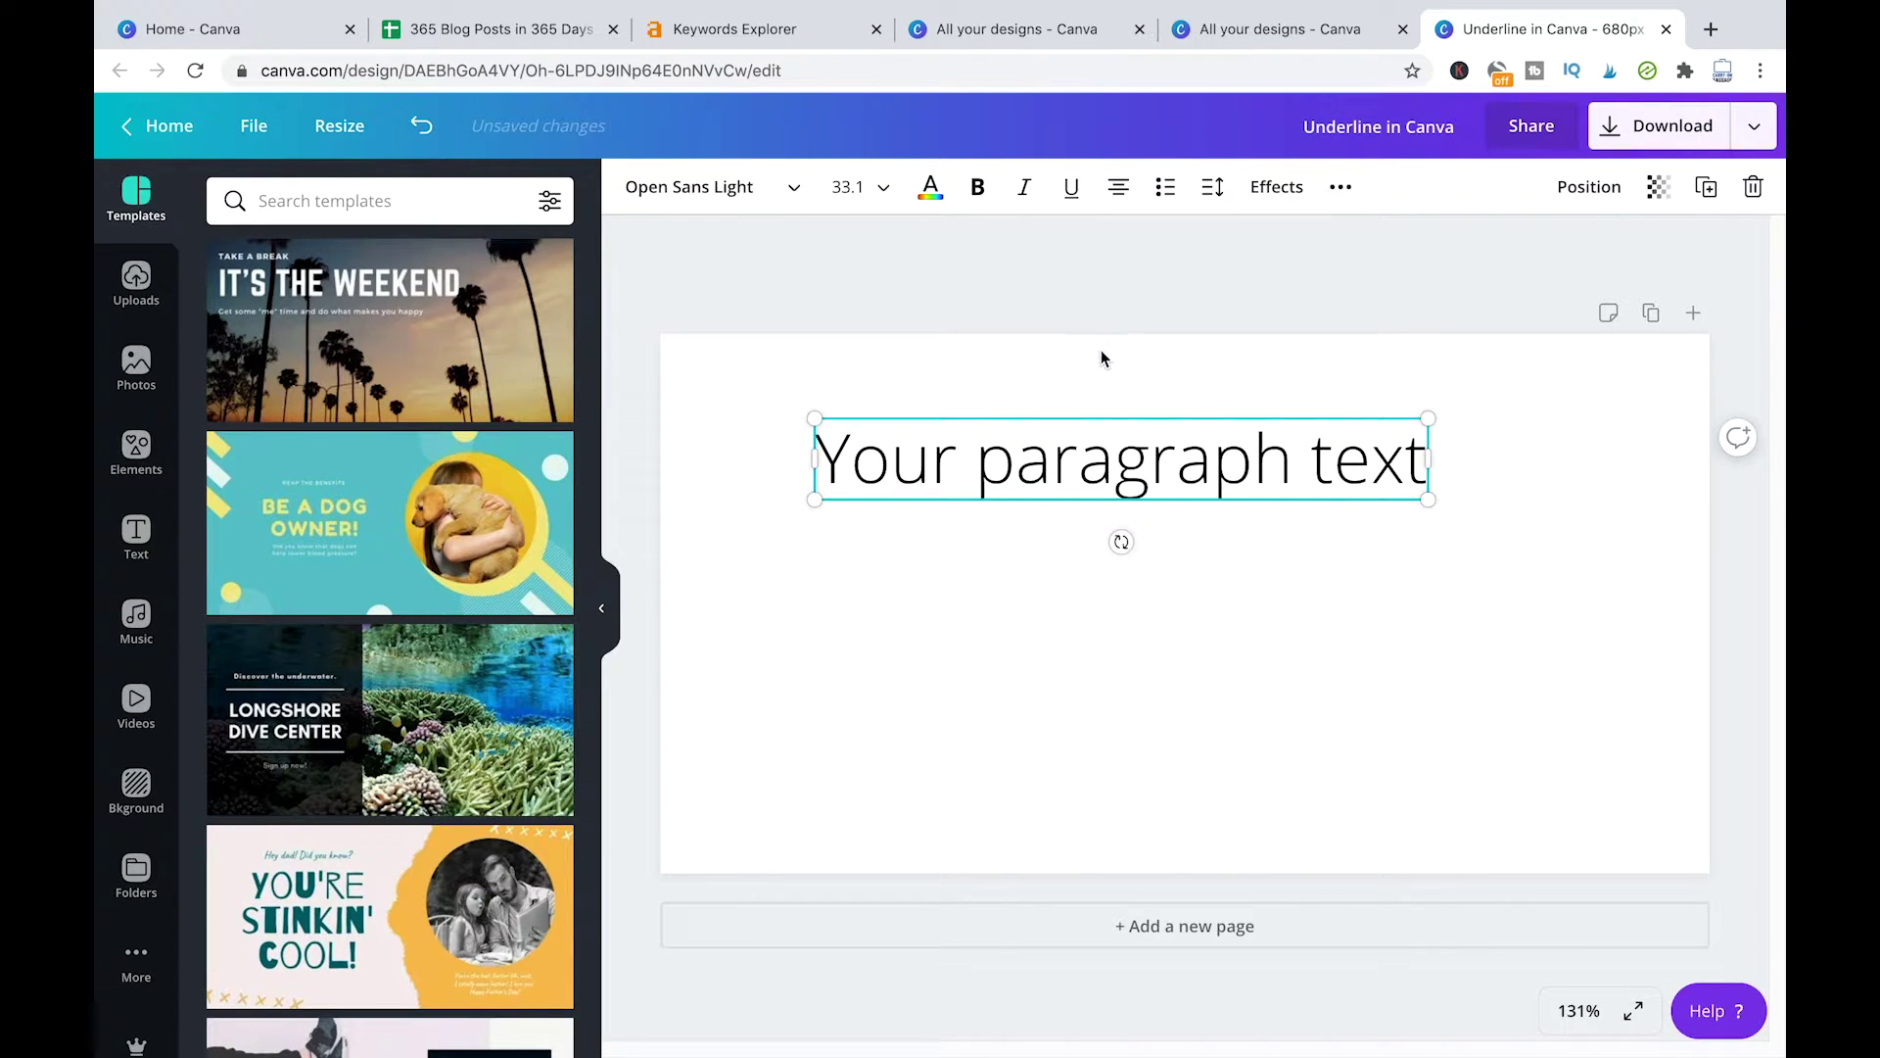
{"action": "left_click", "coordinate": [1224, 602]}
{"action": "left_click_drag", "start_coordinate": [1078, 438], "coordinate": [1087, 452]}
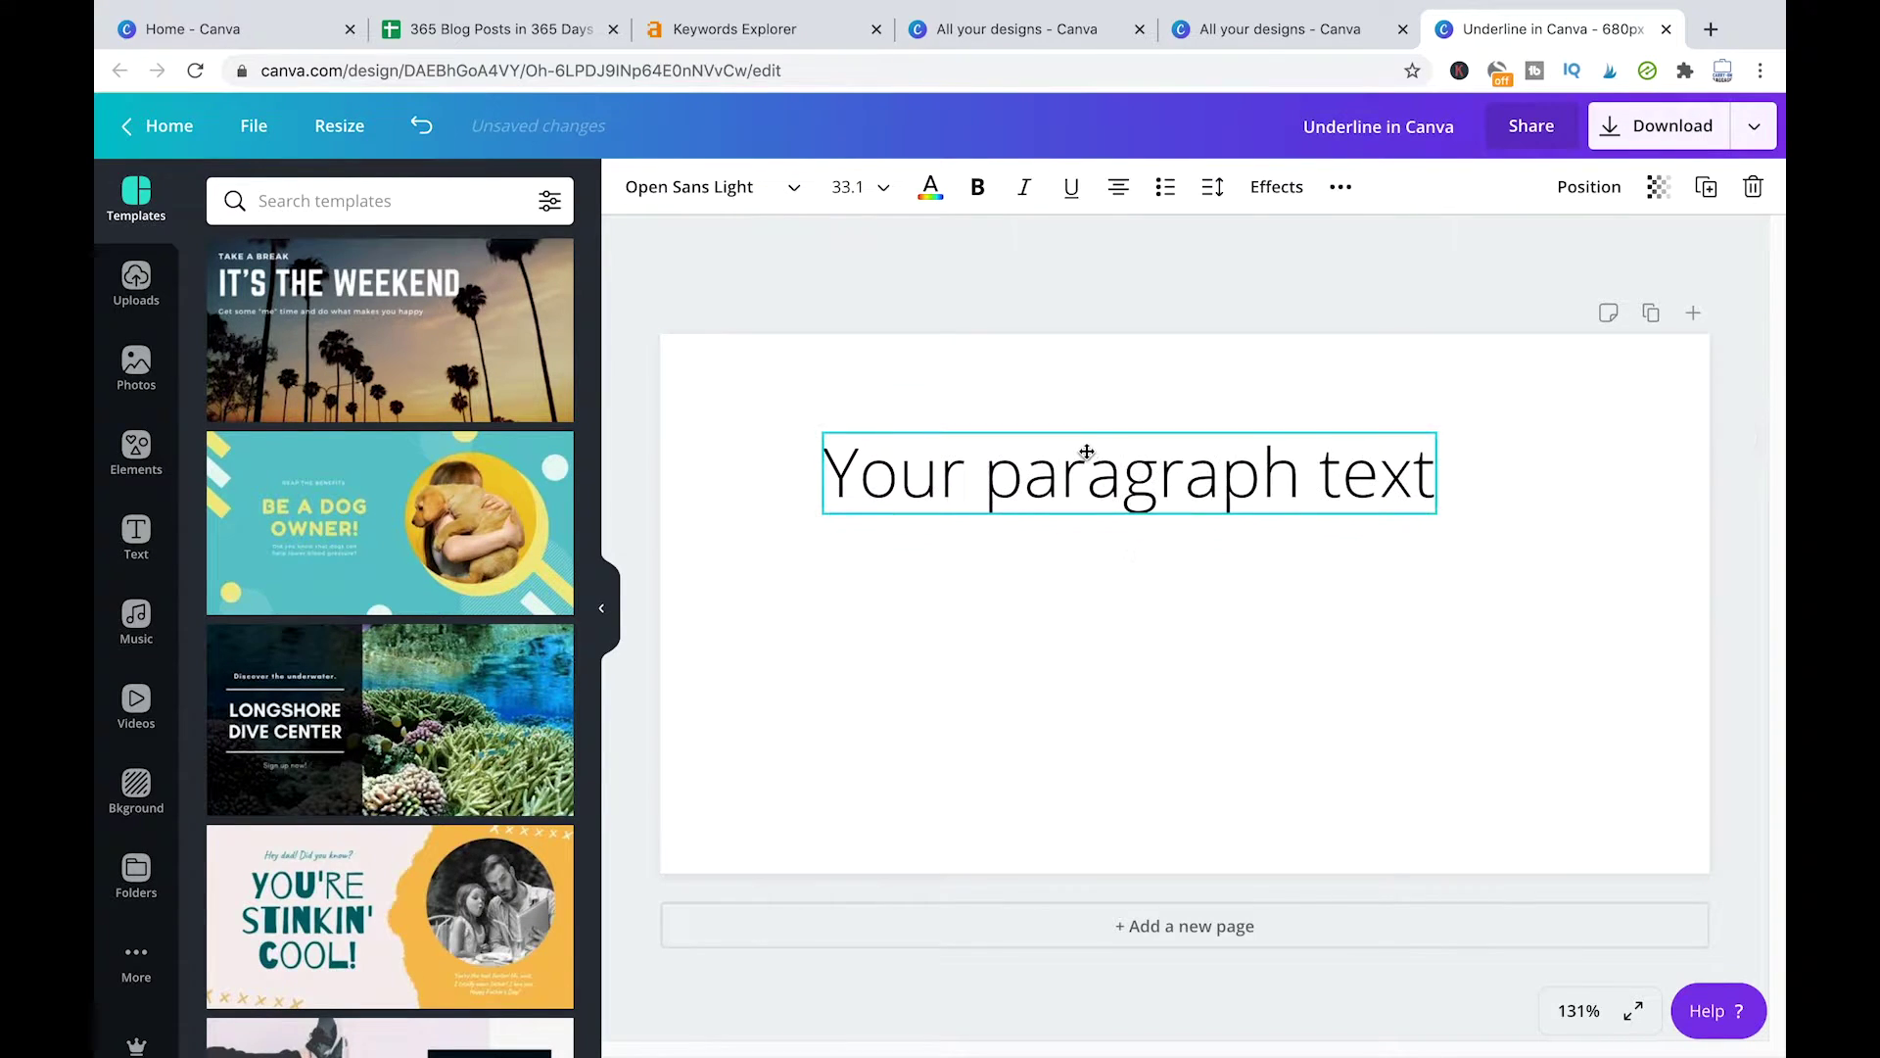
Step: Replace the placeholder with 'Underline in Canva', enlarge it to size 42 and centre it horizontally
{"action": "triple_click", "coordinate": [1071, 477]}
{"action": "type", "text": "Underline in"}
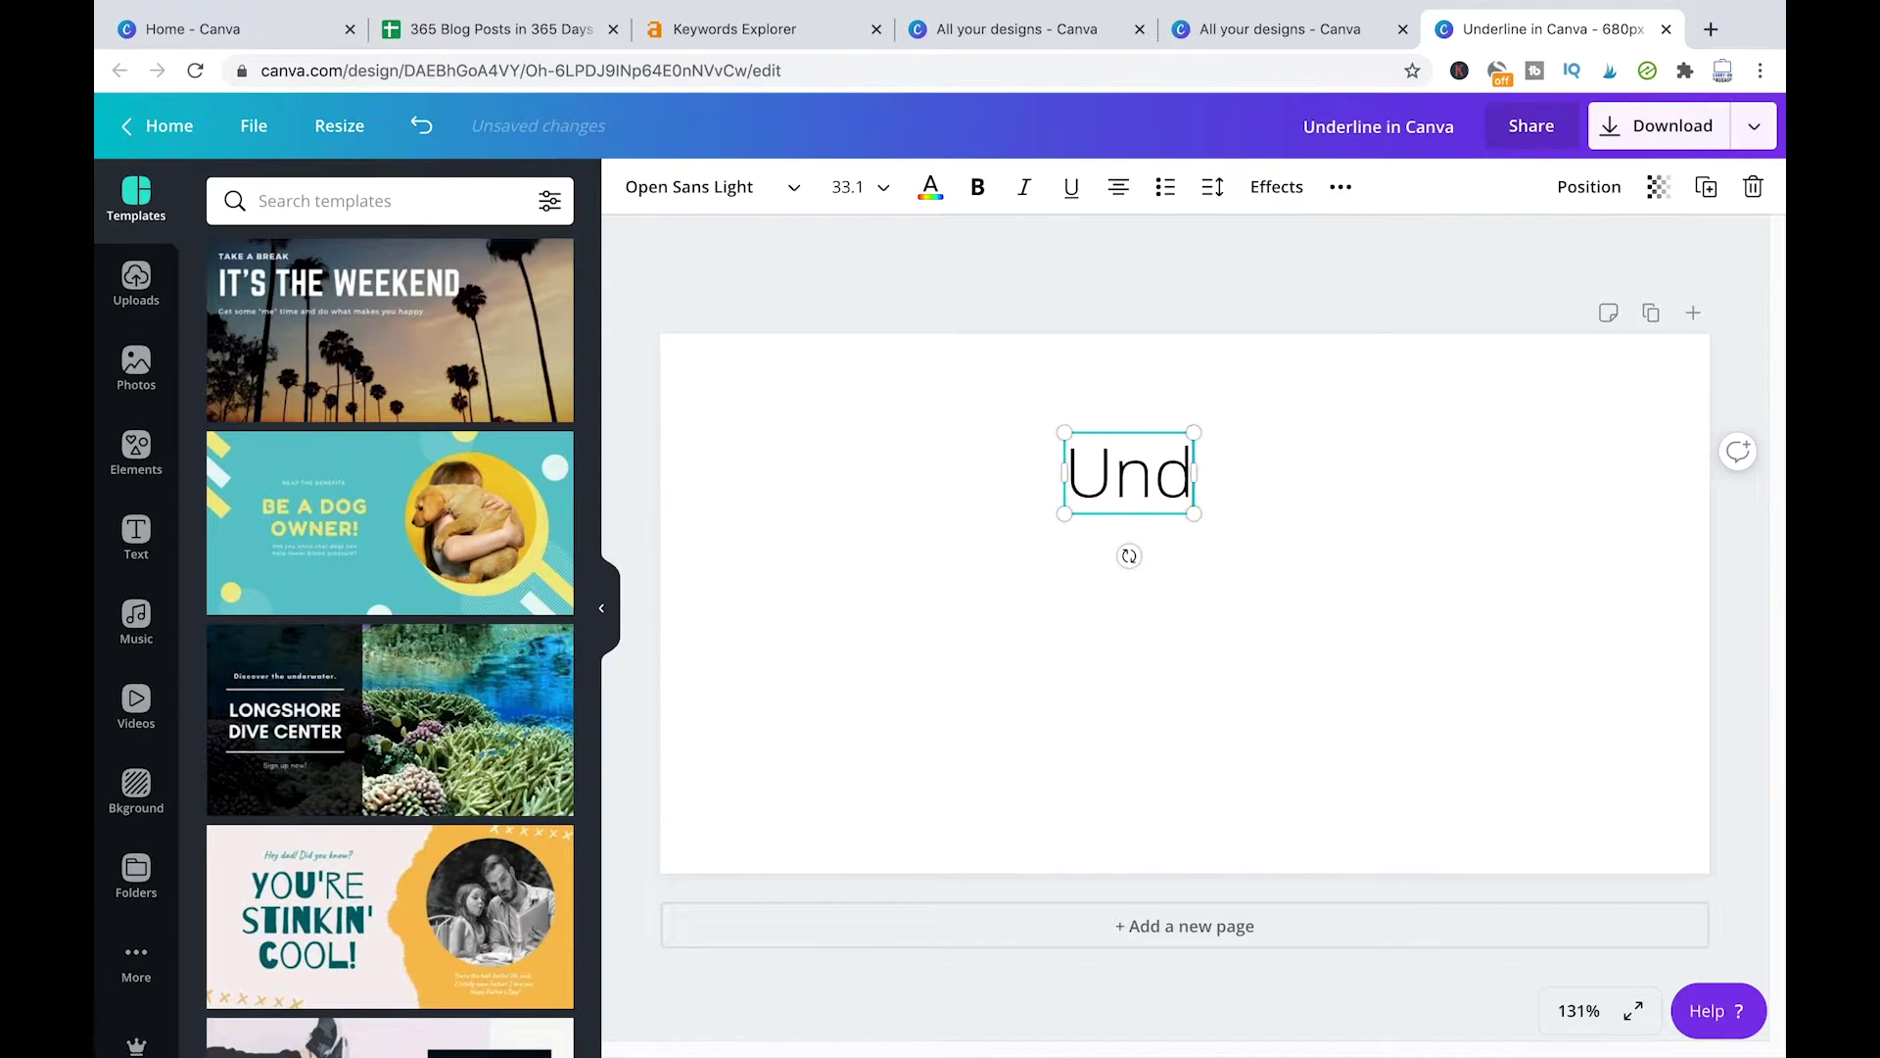
{"action": "key", "text": "BackSpace"}
{"action": "key", "text": "BackSpace"}
{"action": "type", "text": "in Canva"}
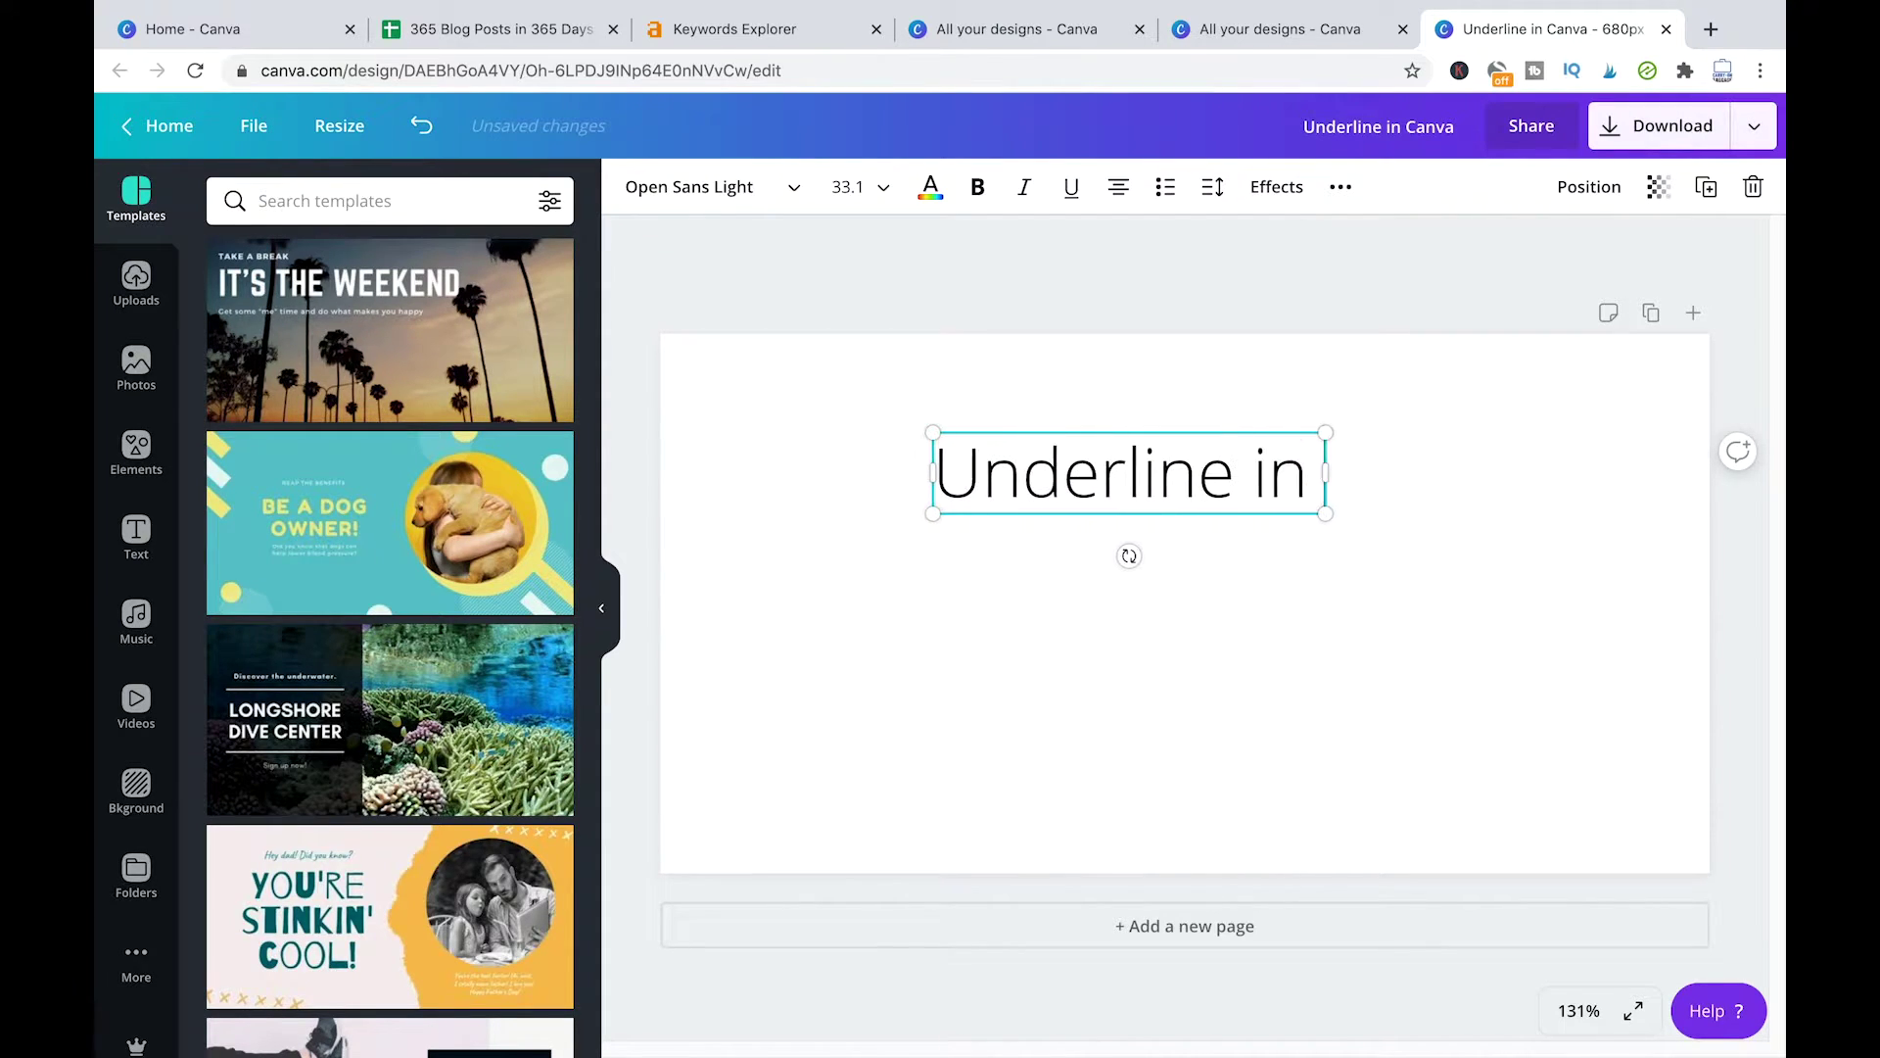
{"action": "left_click", "coordinate": [1198, 731]}
{"action": "left_click", "coordinate": [1097, 487]}
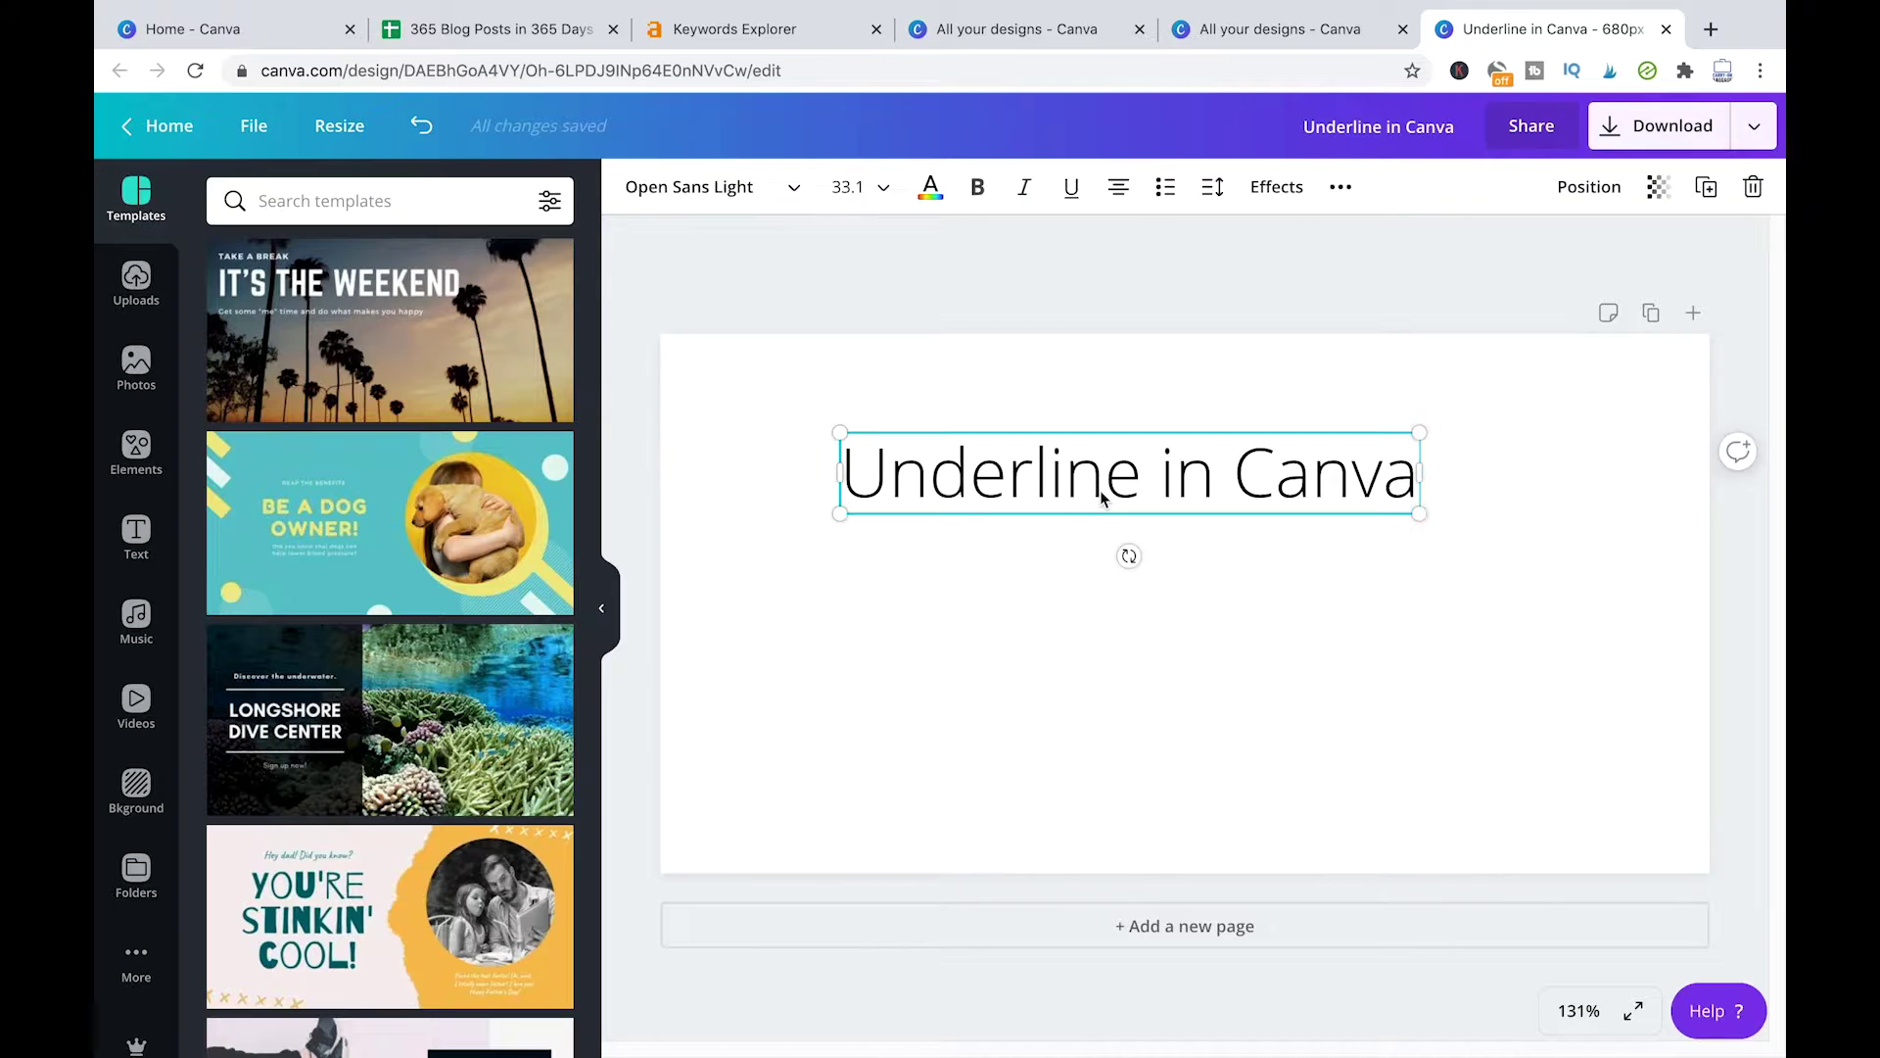
{"action": "left_click_drag", "start_coordinate": [1419, 516], "coordinate": [1553, 679]}
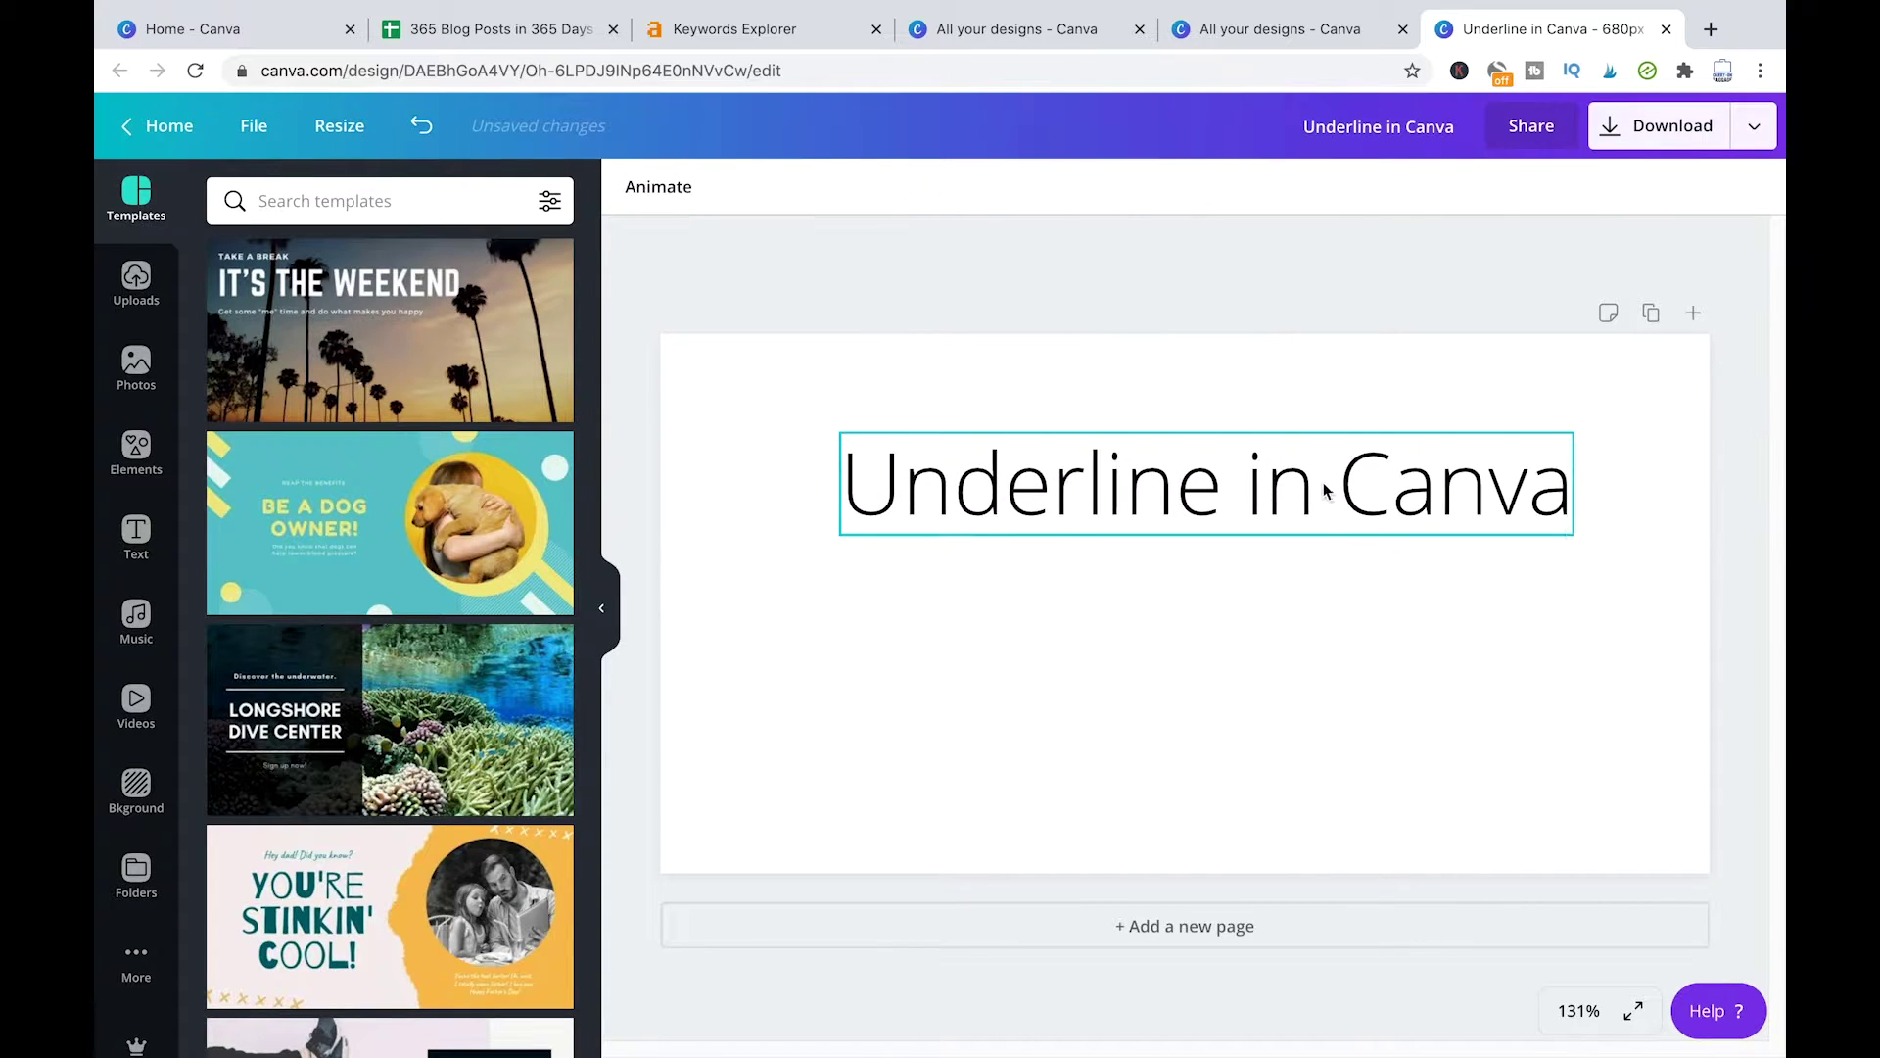
{"action": "mouse_move", "coordinate": [1339, 487]}
{"action": "left_mouse_down"}
{"action": "mouse_move", "coordinate": [1294, 492]}
{"action": "mouse_move", "coordinate": [1317, 496]}
{"action": "left_mouse_up"}
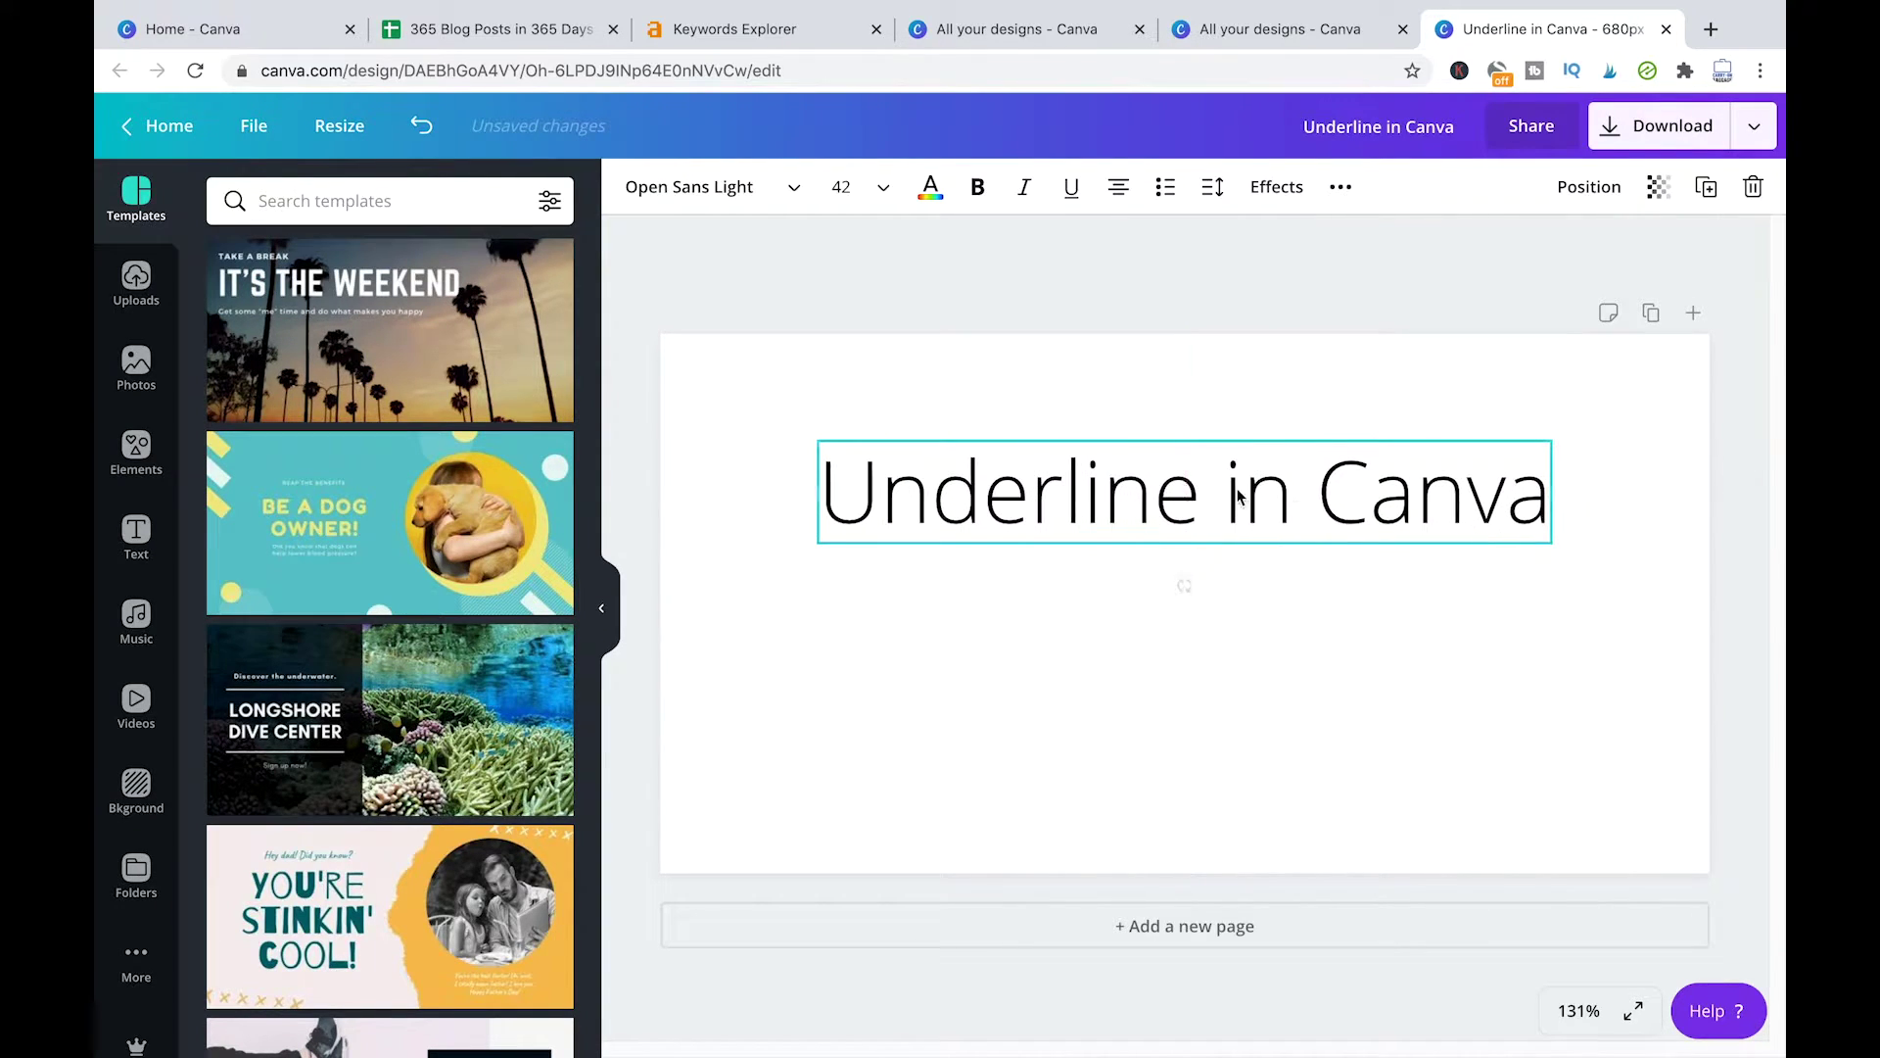
Step: Apply the toolbar underline to the 'Underline in Canva' heading
{"action": "left_click", "coordinate": [1074, 194]}
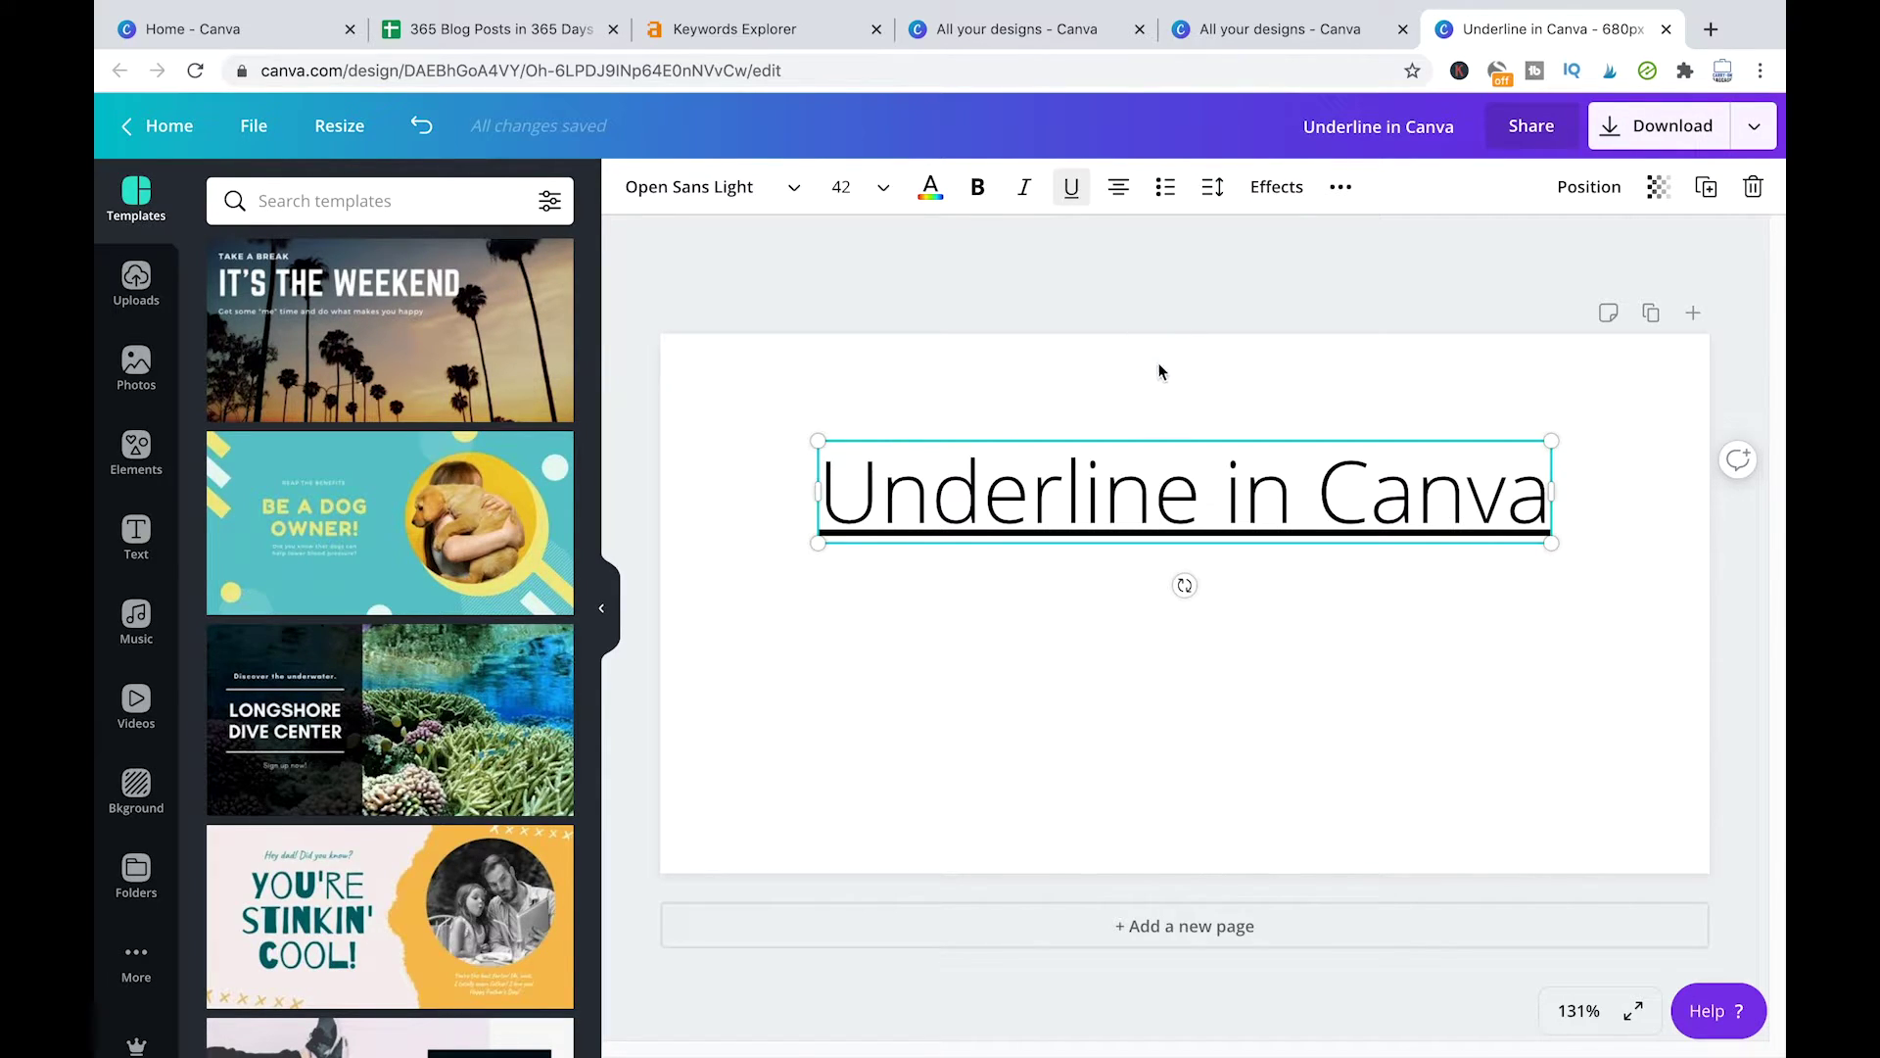
{"action": "left_click", "coordinate": [1273, 592]}
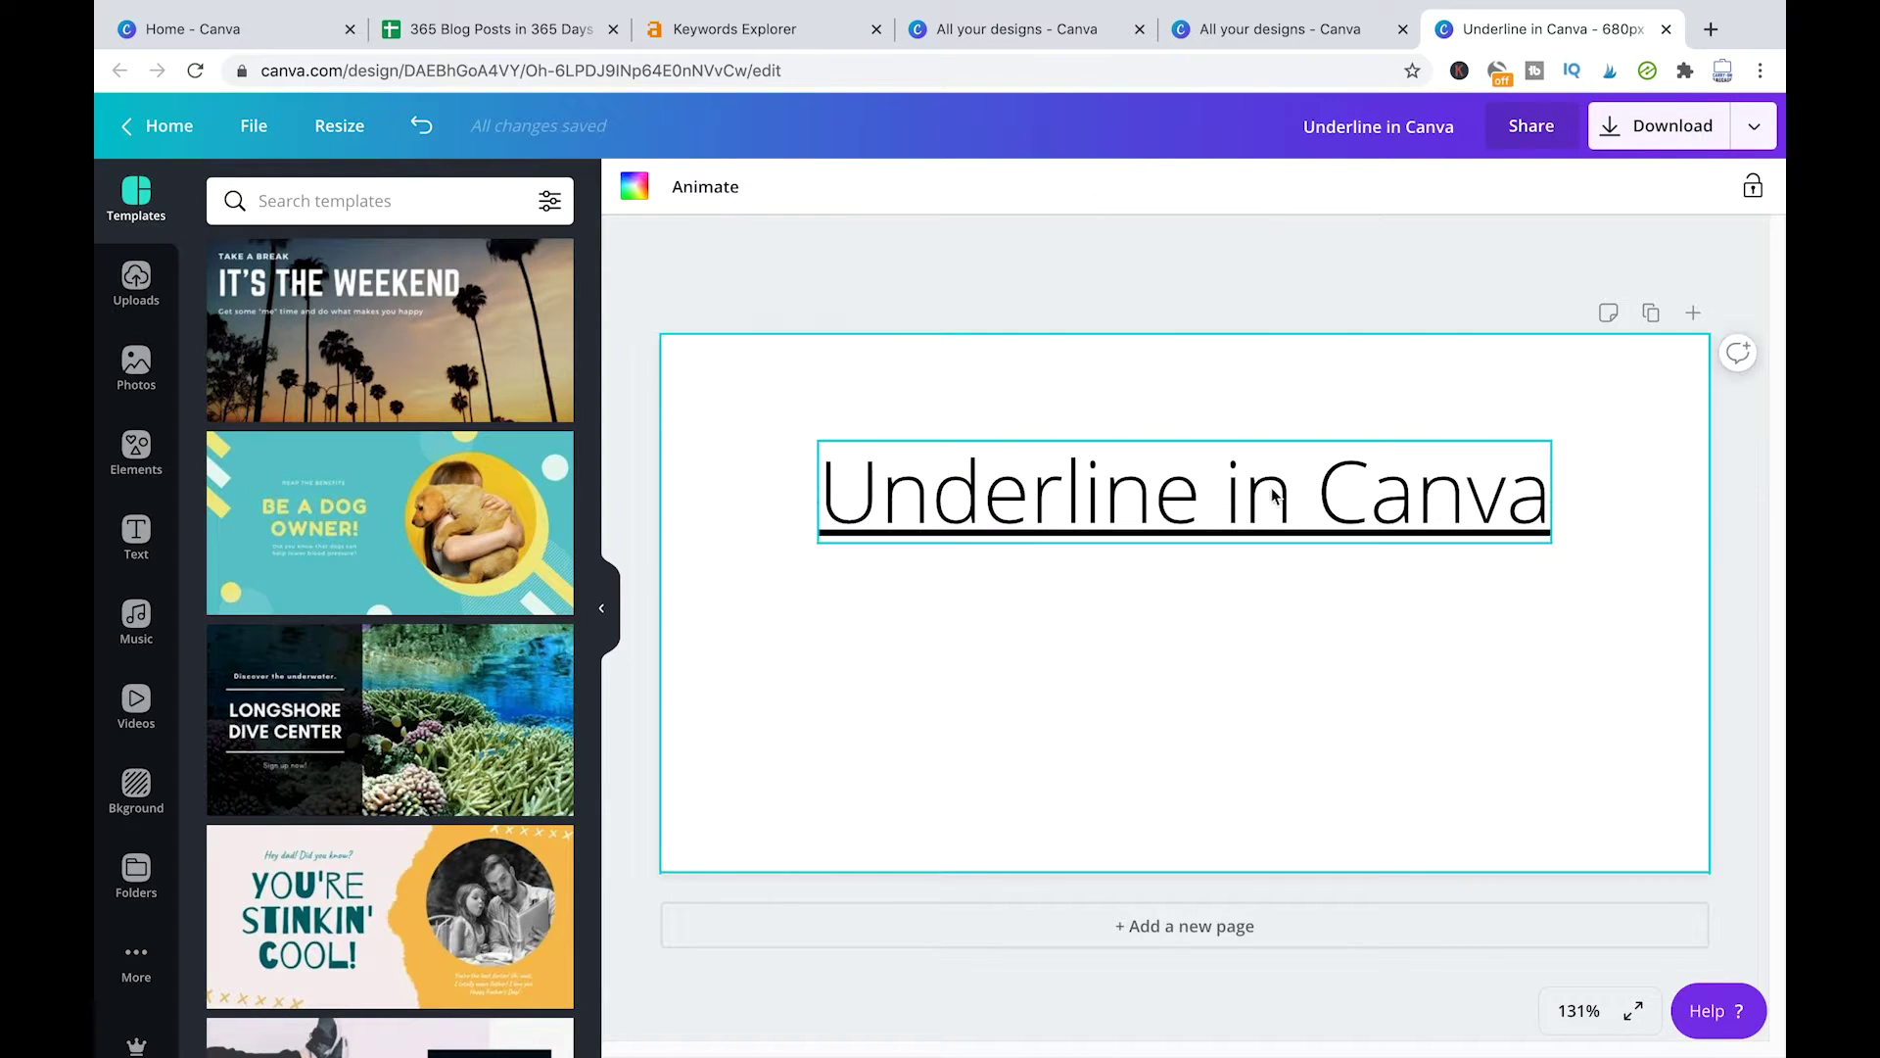
{"action": "left_click", "coordinate": [1261, 494]}
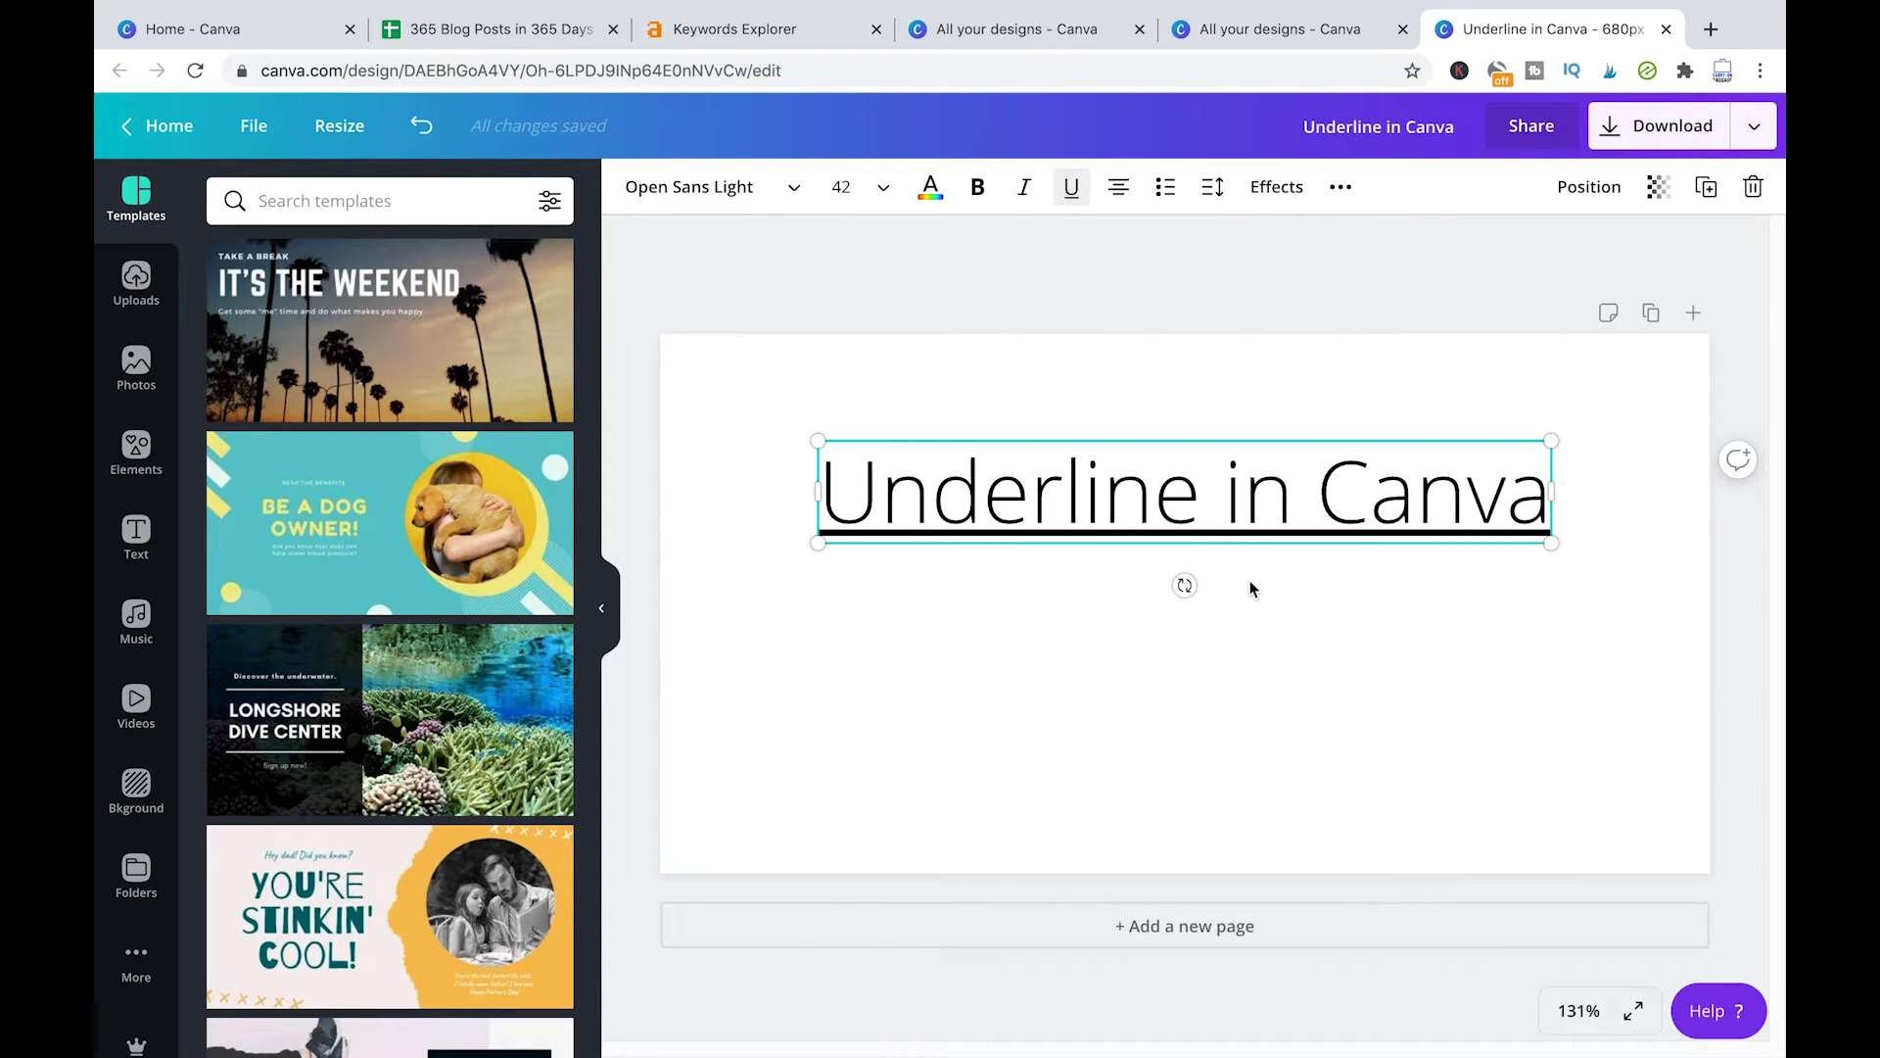
Step: Toggle the heading's underline off, reapply it with Ctrl+U, then undo it
{"action": "left_click", "coordinate": [1071, 187]}
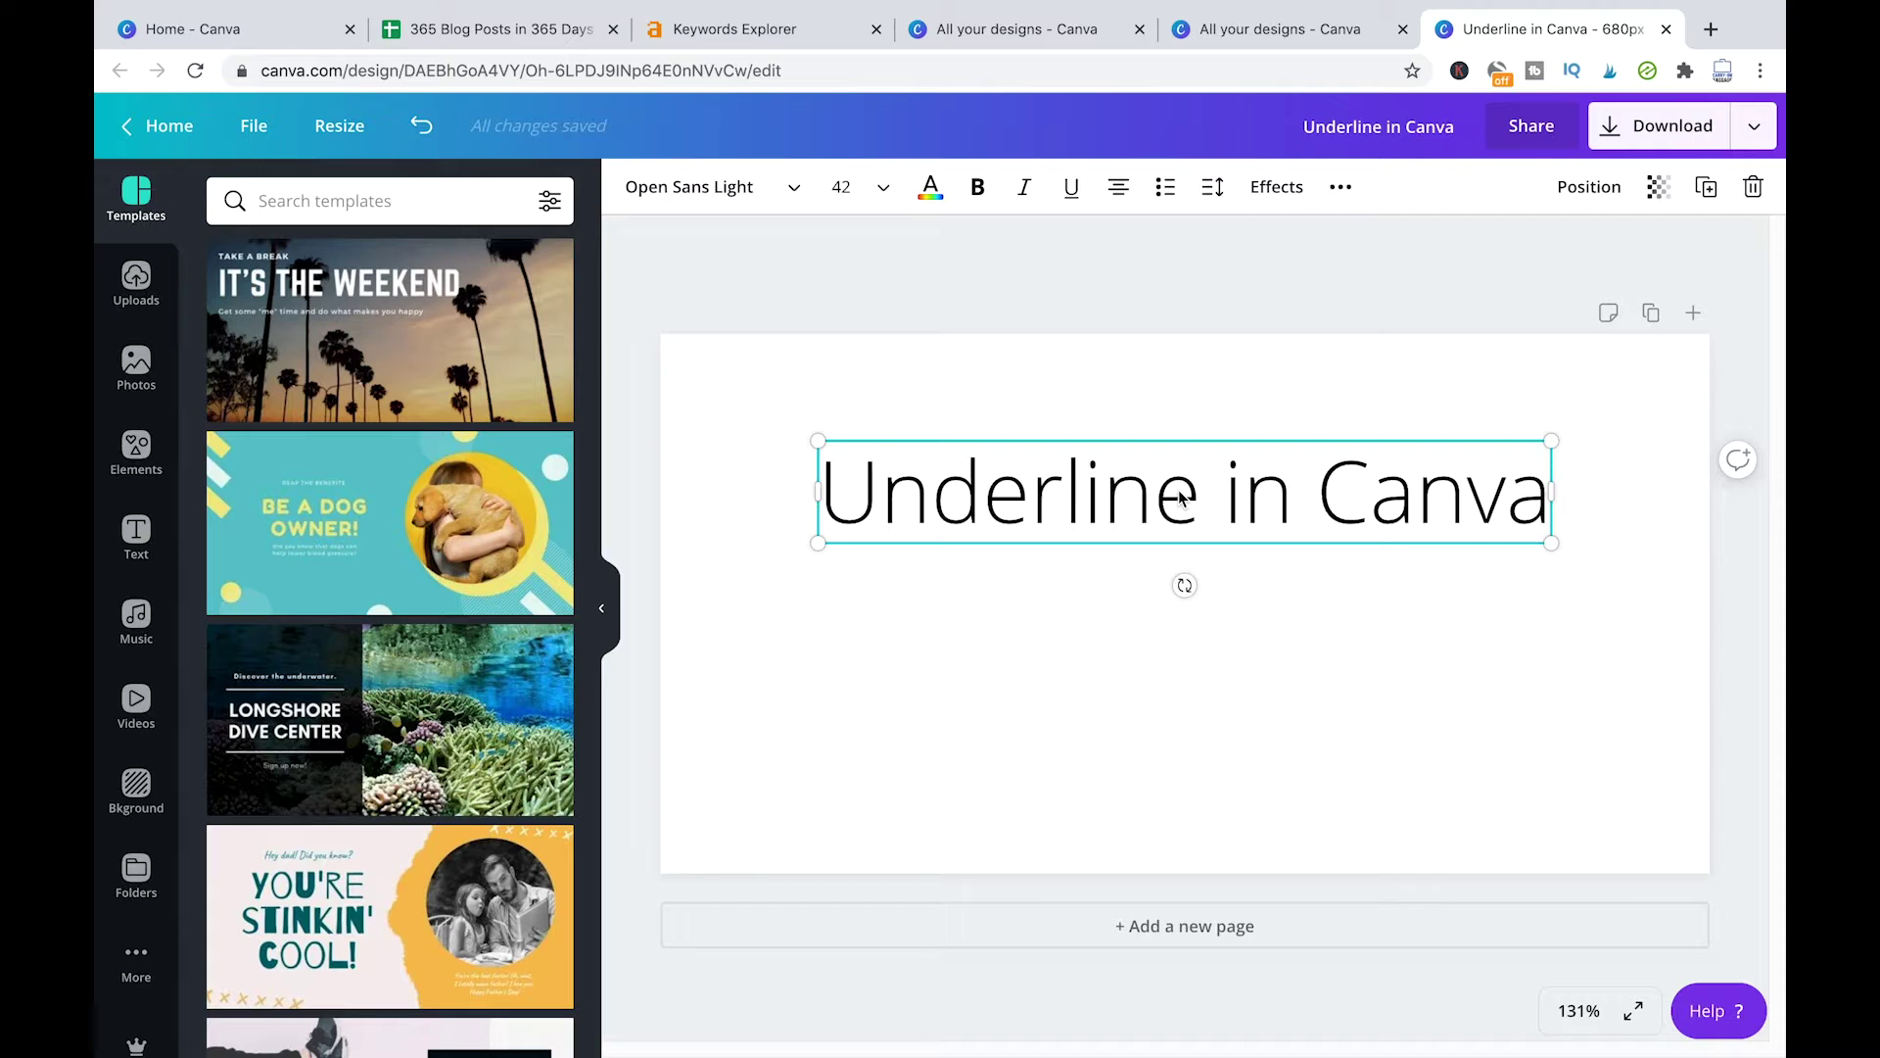
{"action": "key", "text": "ctrl+u"}
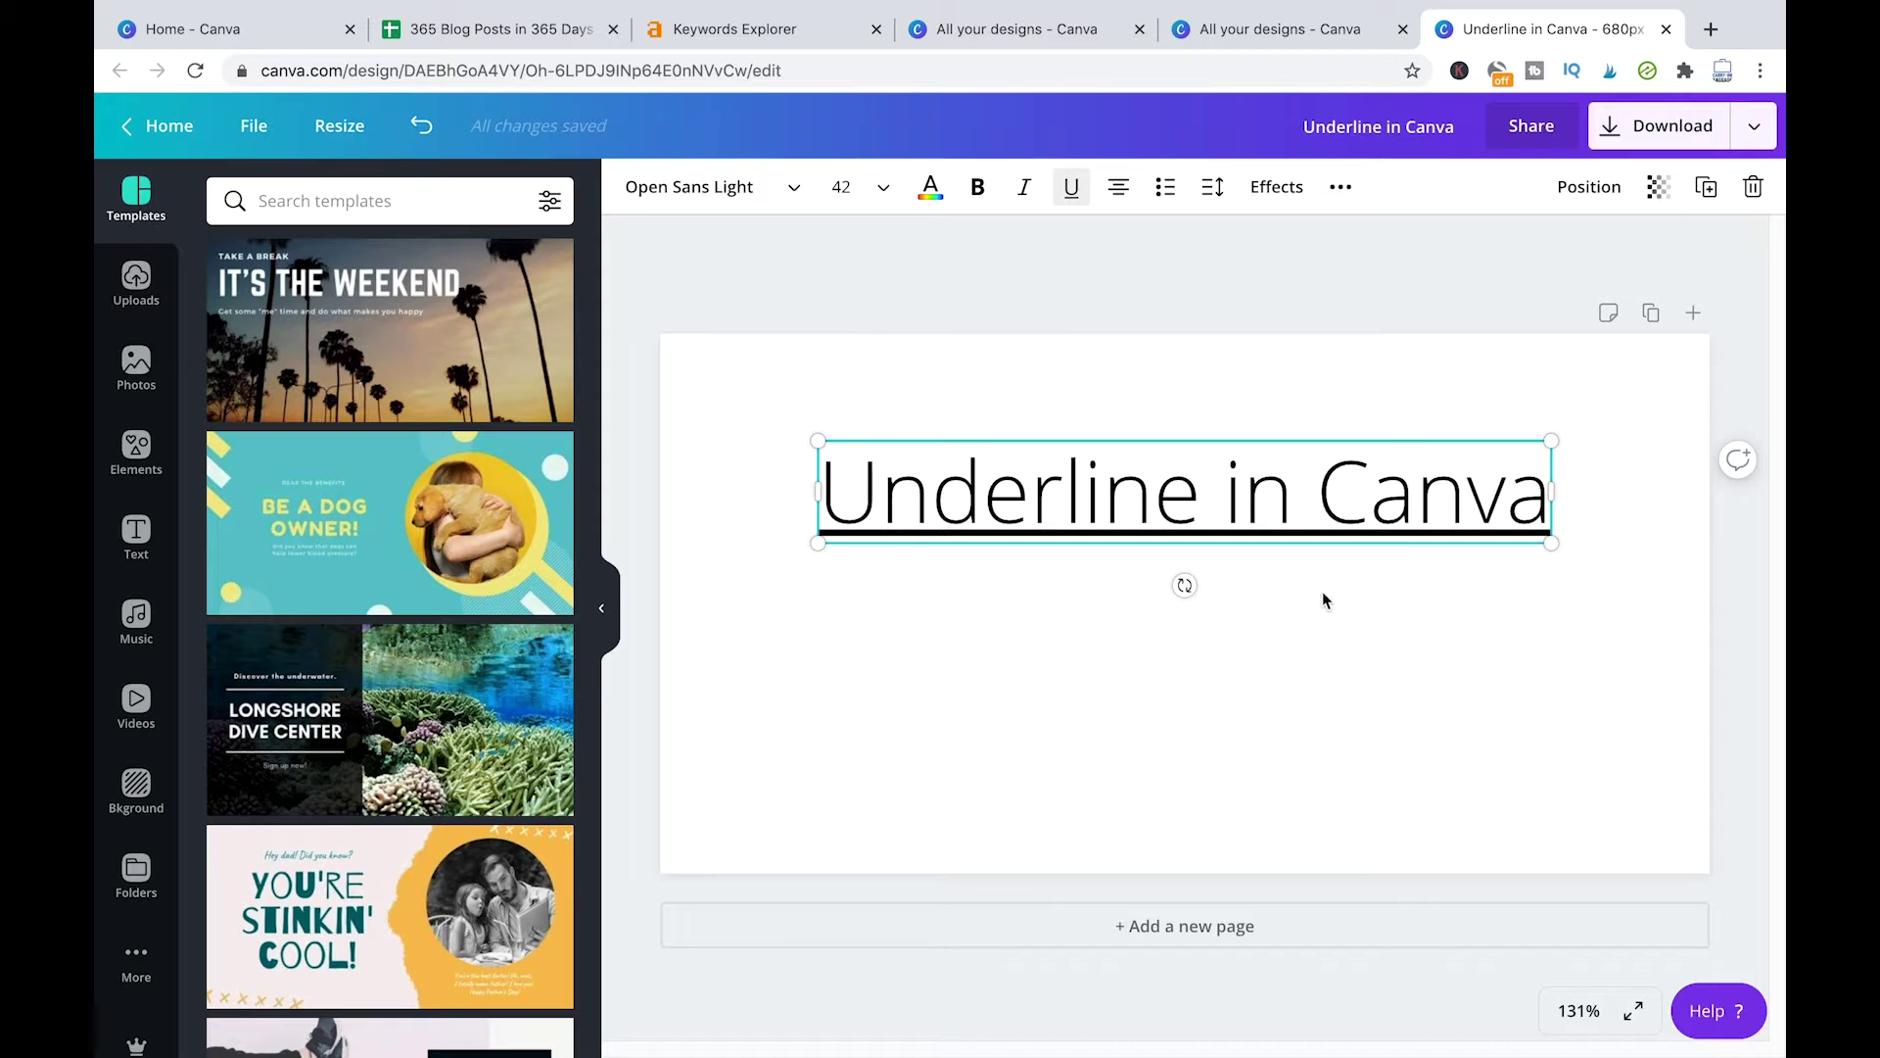
{"action": "key", "text": "ctrl+z"}
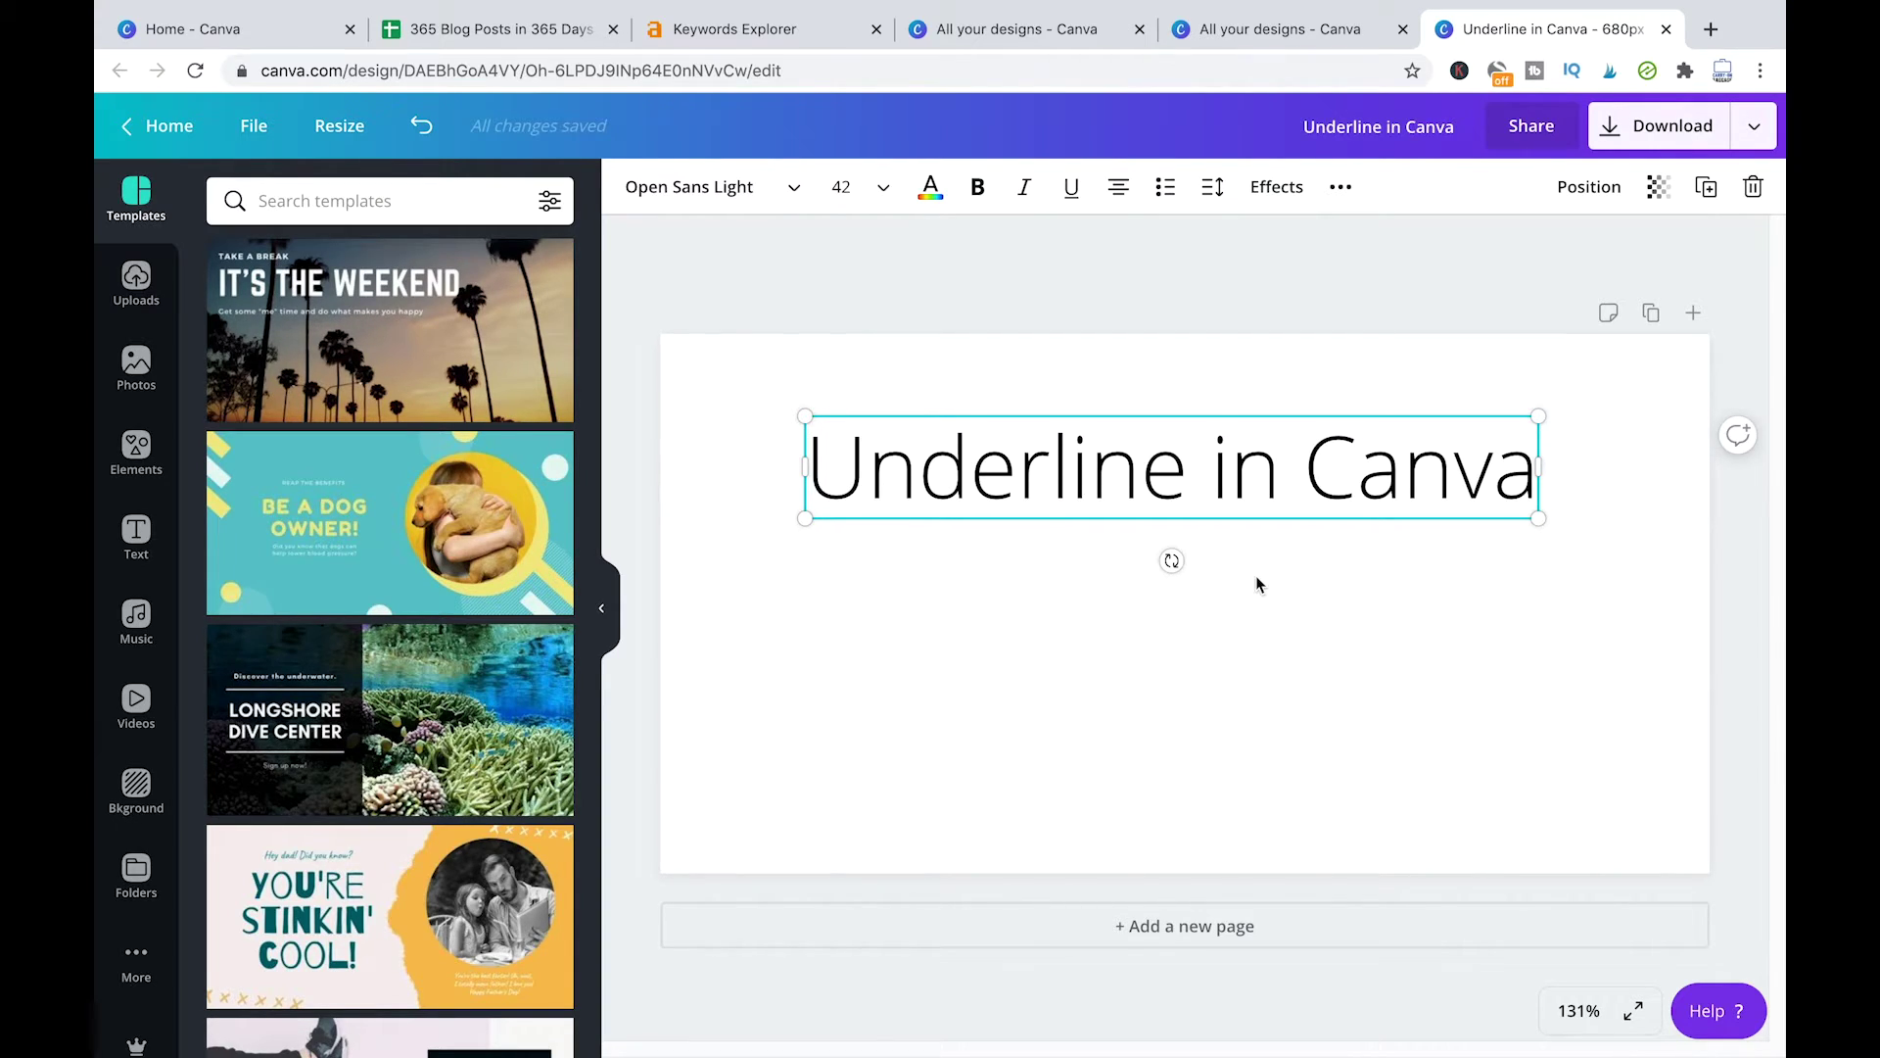
Step: Nudge the title up-left and enlarge it slightly to size 44.3
{"action": "left_click", "coordinate": [1257, 577]}
{"action": "left_click_drag", "start_coordinate": [1198, 512], "coordinate": [1178, 491]}
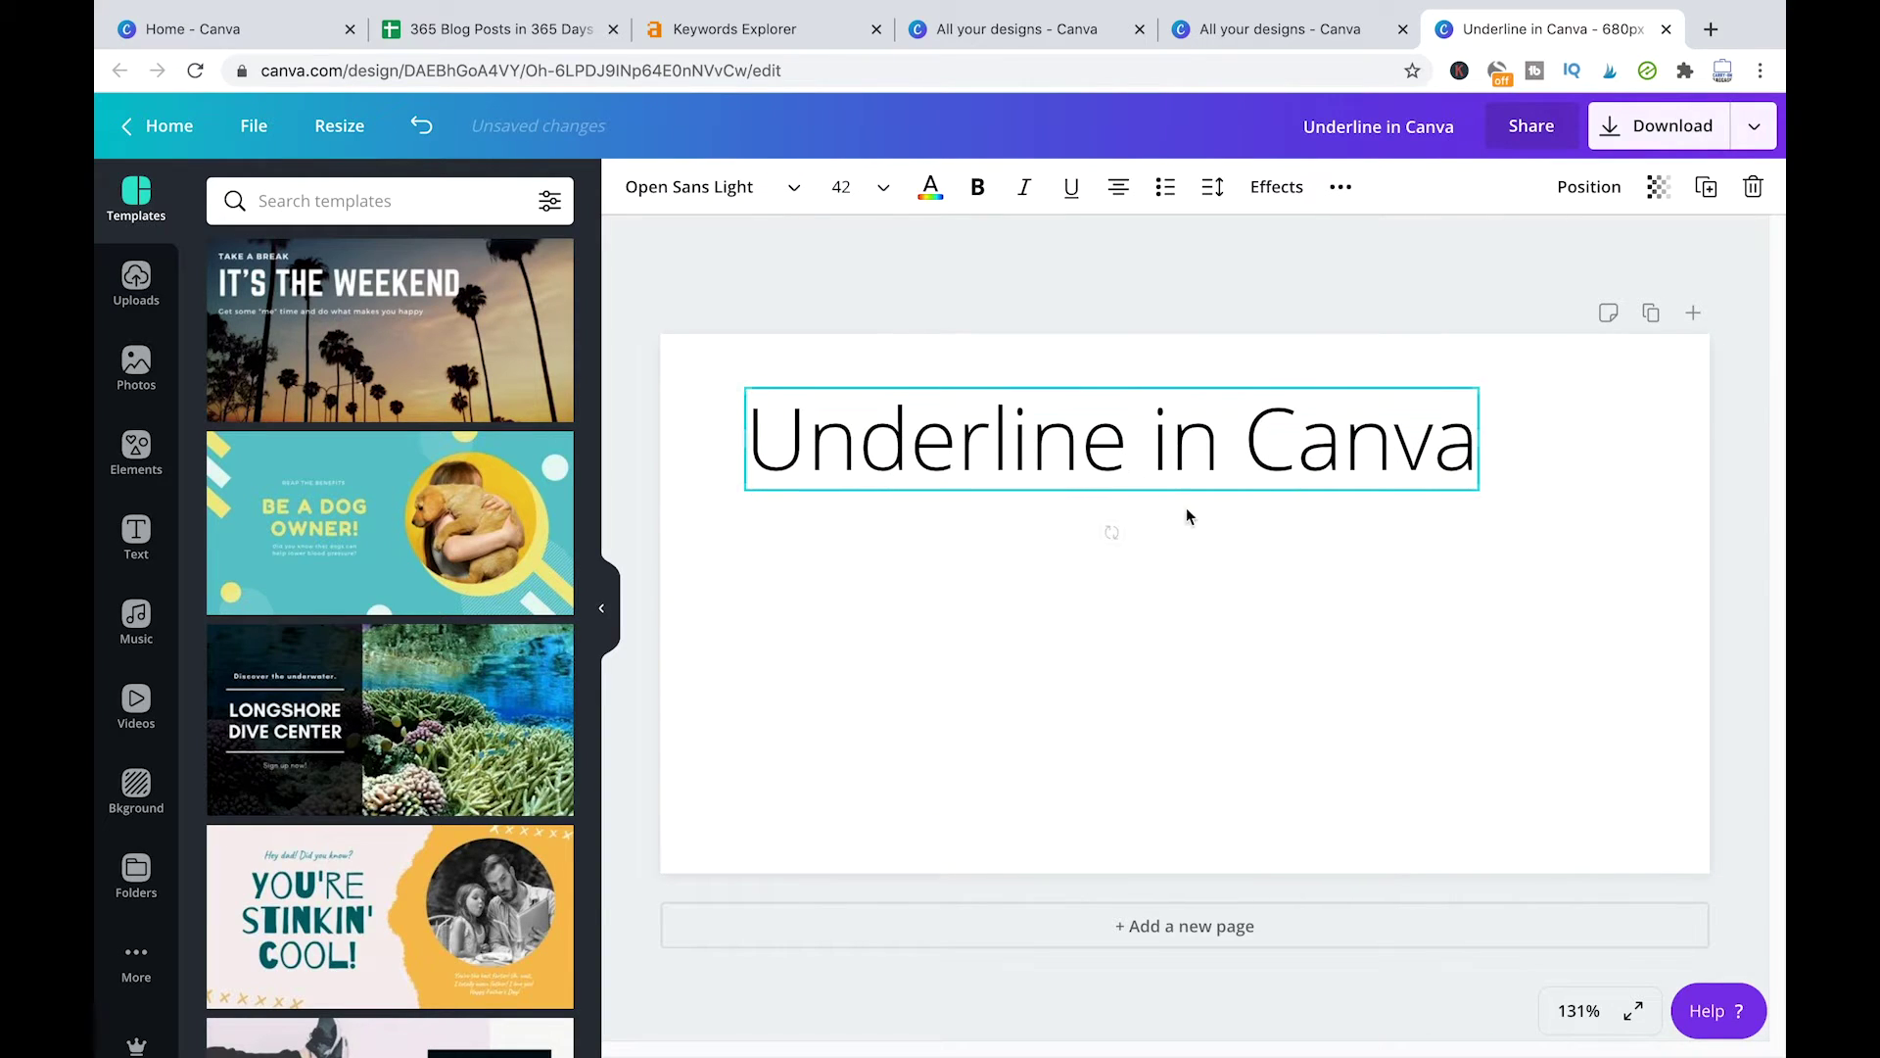
{"action": "left_click_drag", "start_coordinate": [1478, 497], "coordinate": [1516, 544]}
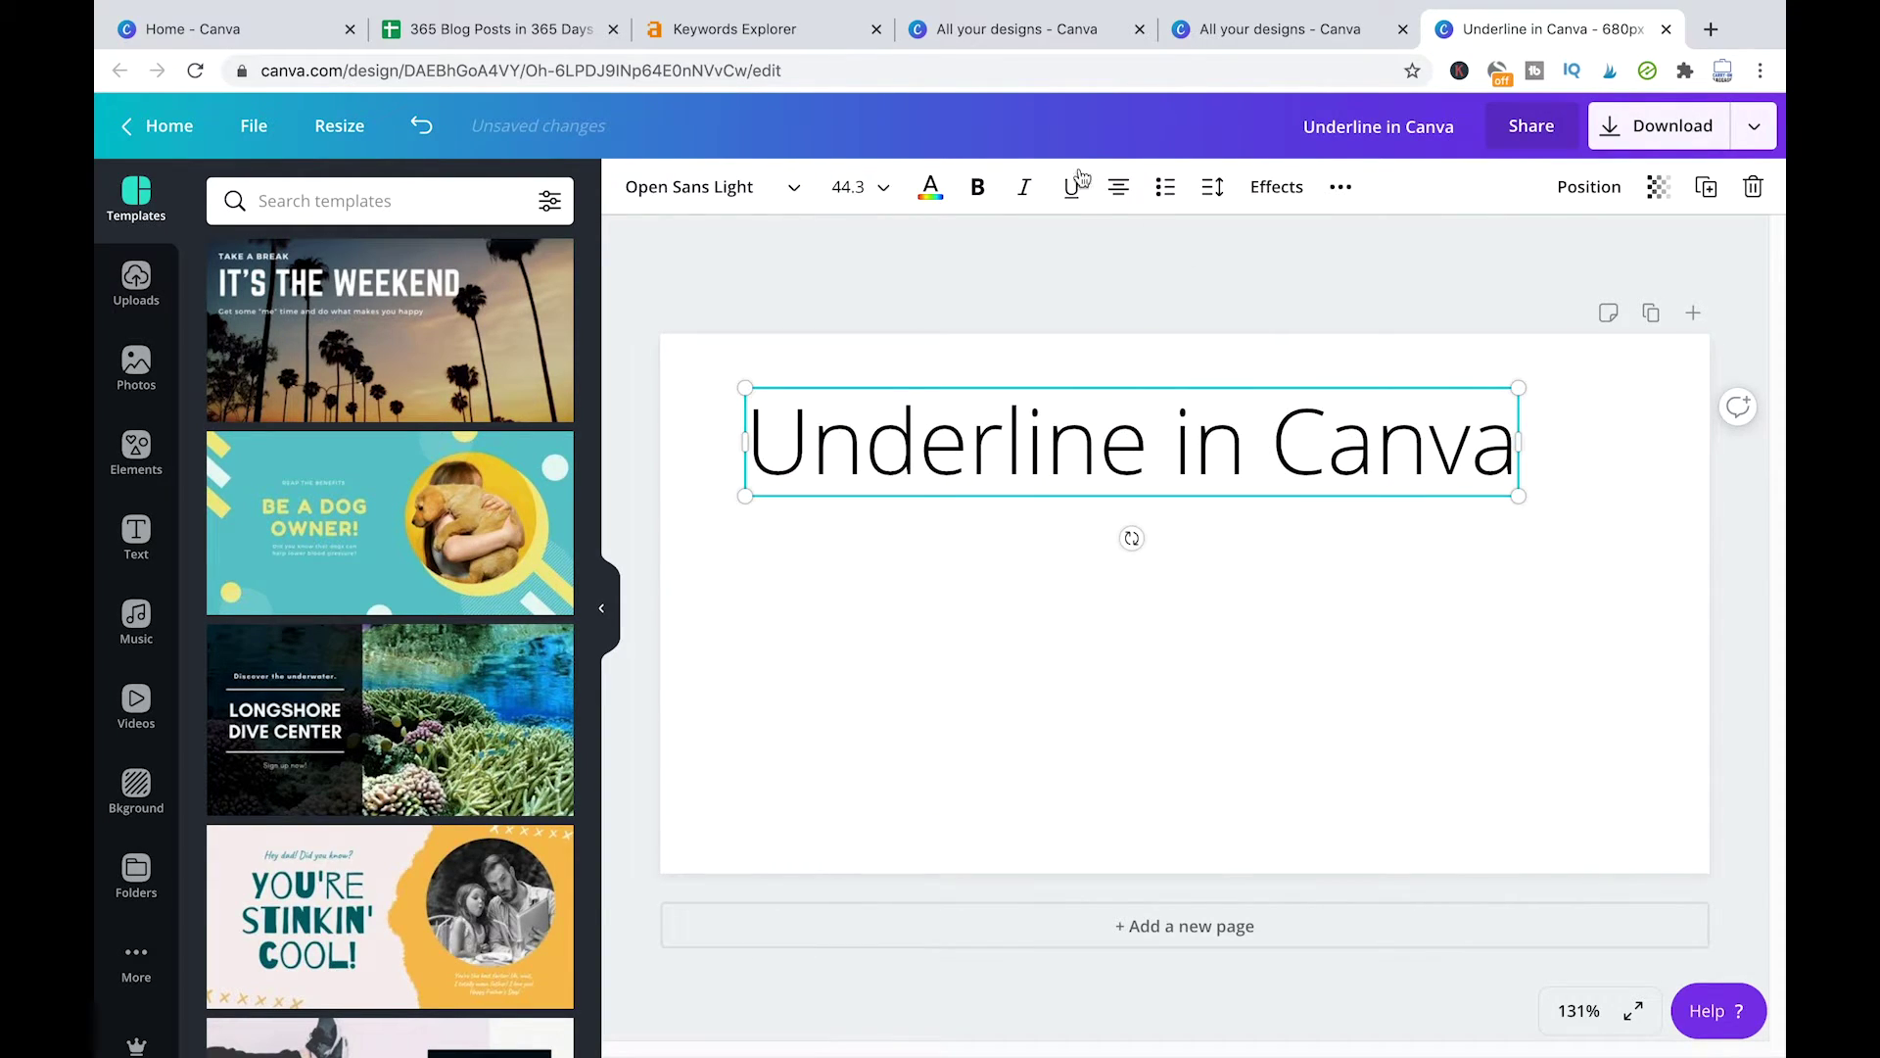
{"action": "left_click", "coordinate": [1162, 546]}
{"action": "left_click", "coordinate": [1156, 482]}
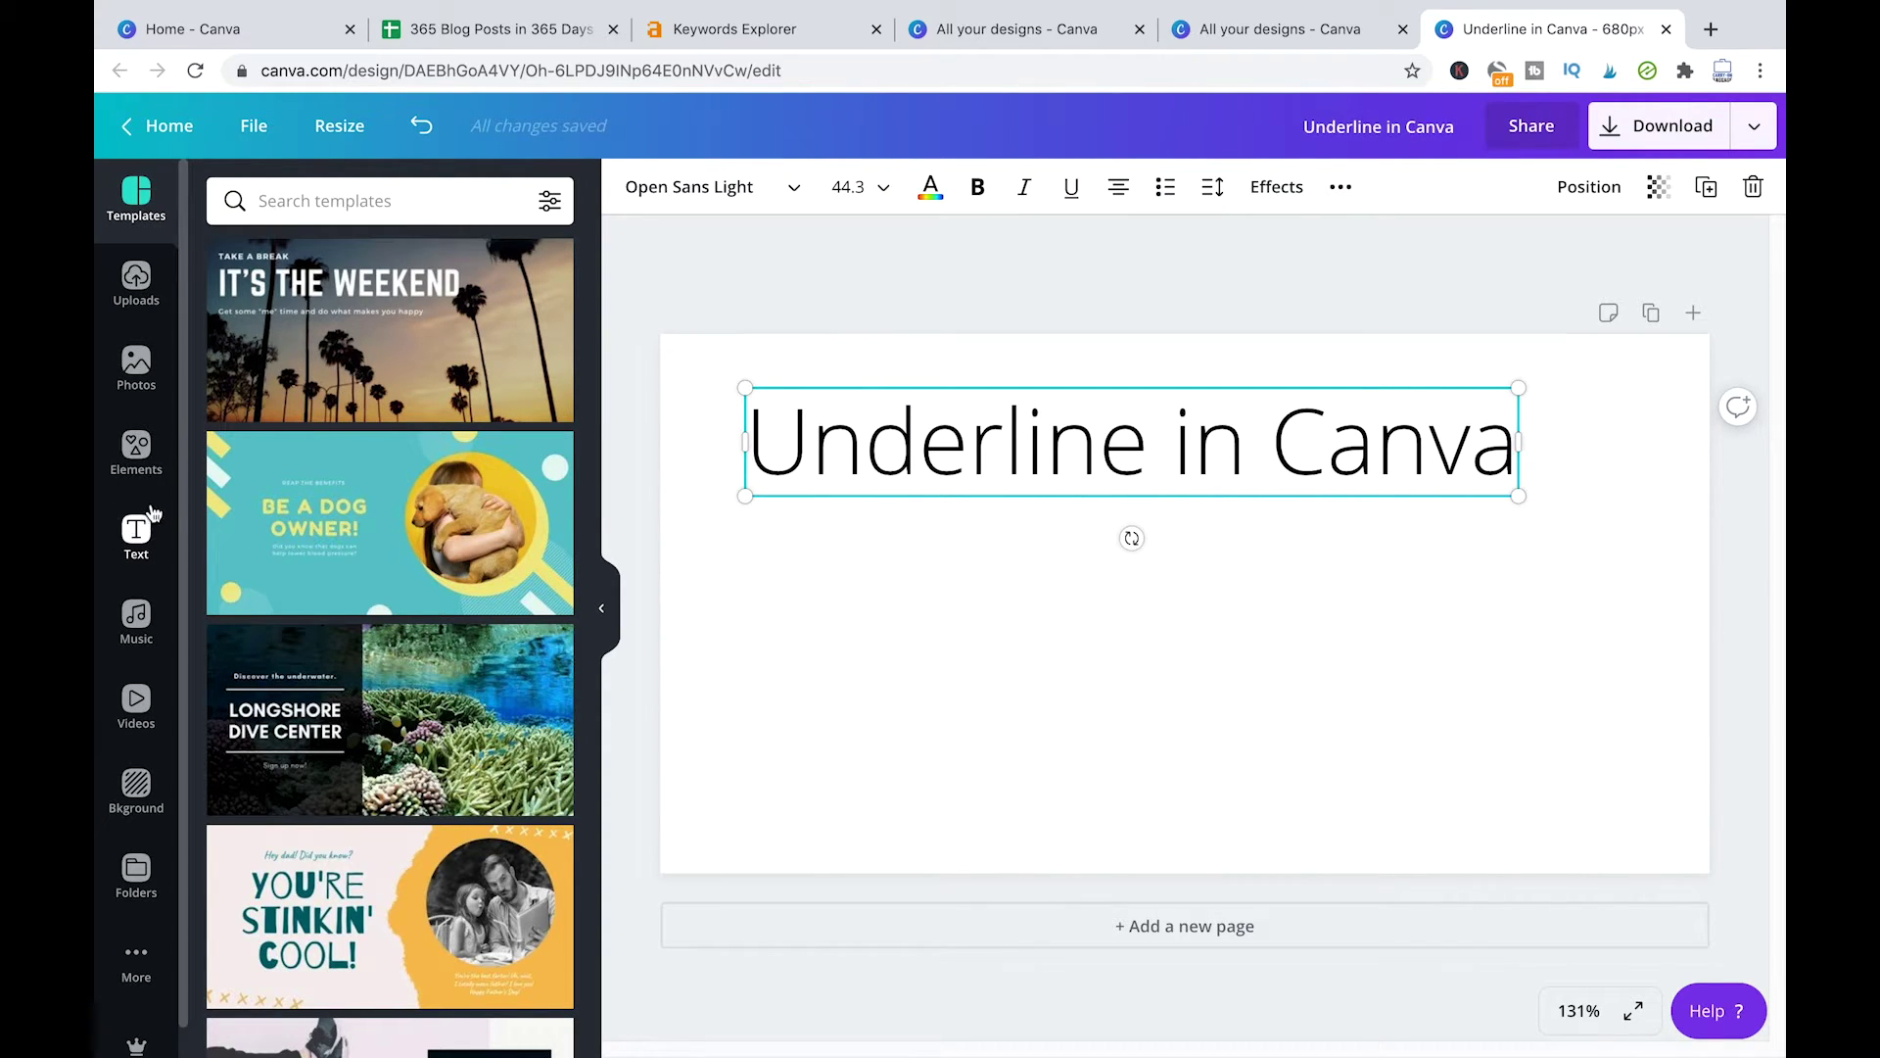
Step: Search Elements for 'line' and stretch the first line beneath the title's full width
{"action": "left_click", "coordinate": [137, 448]}
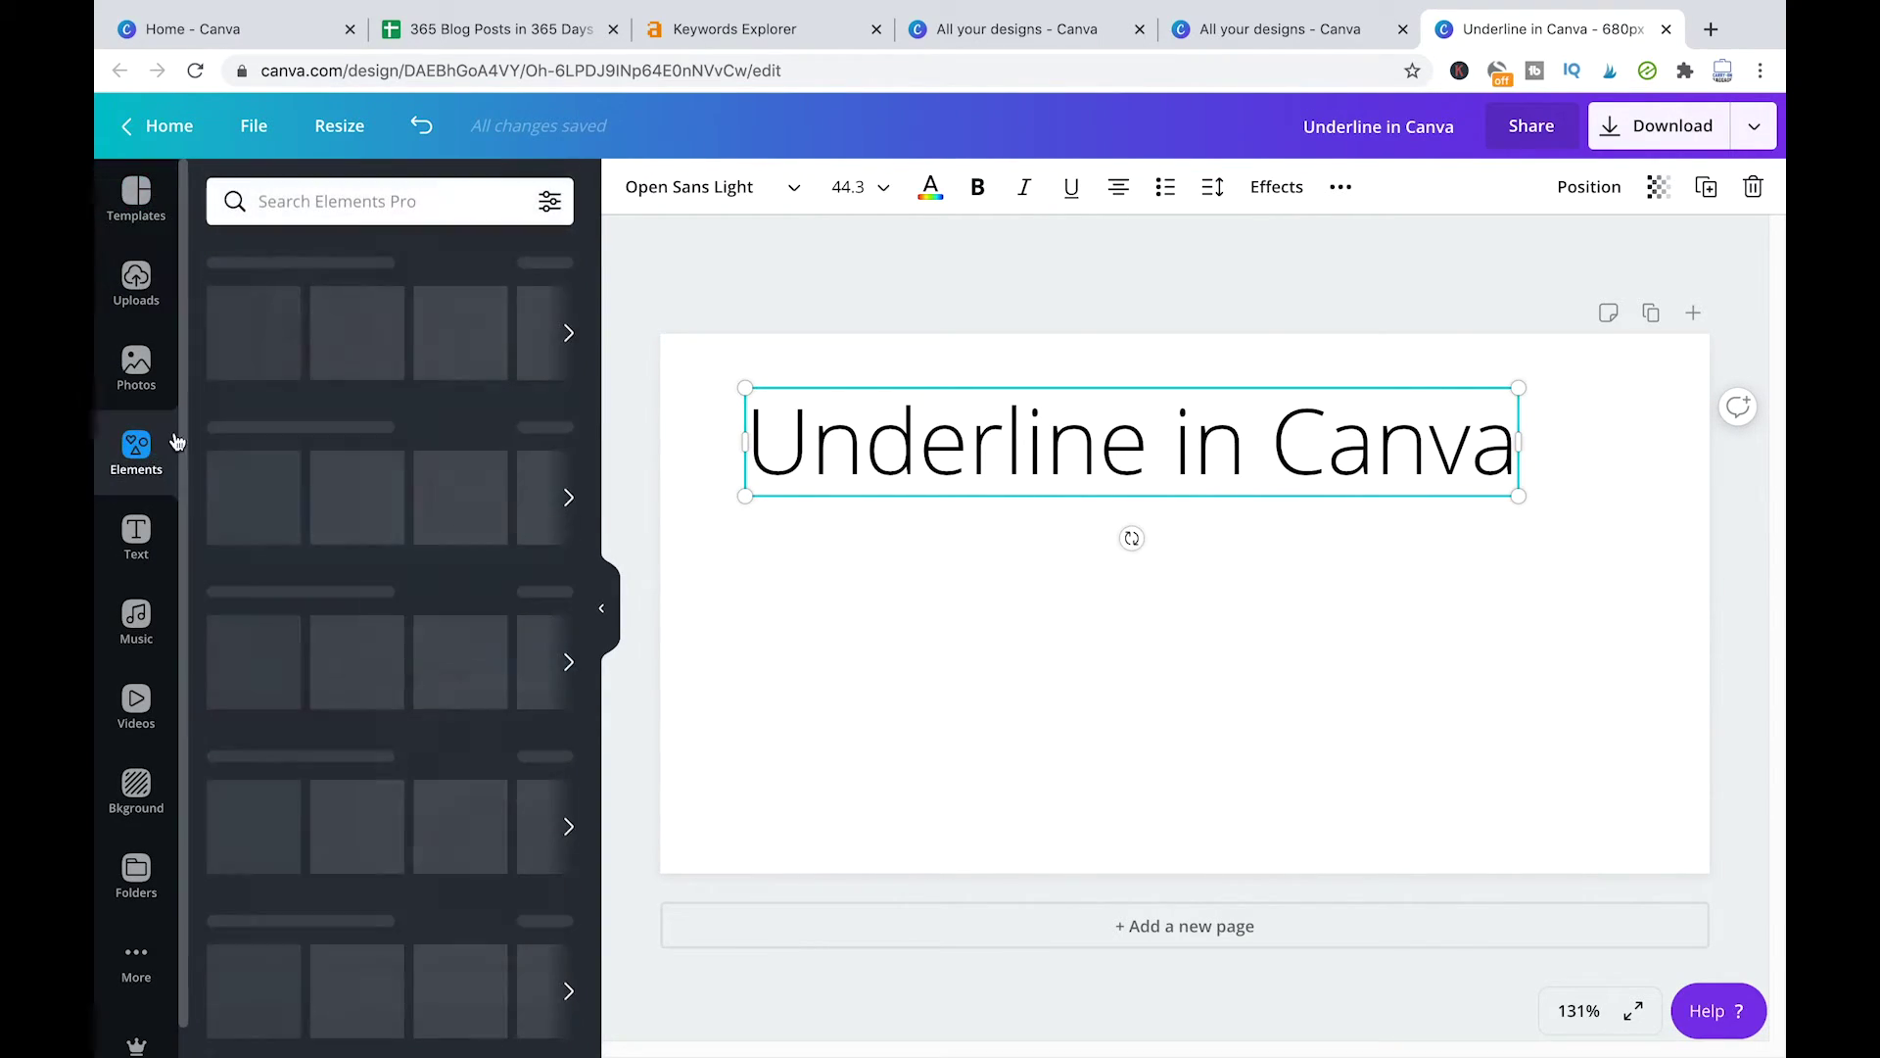
{"action": "left_click", "coordinate": [437, 201]}
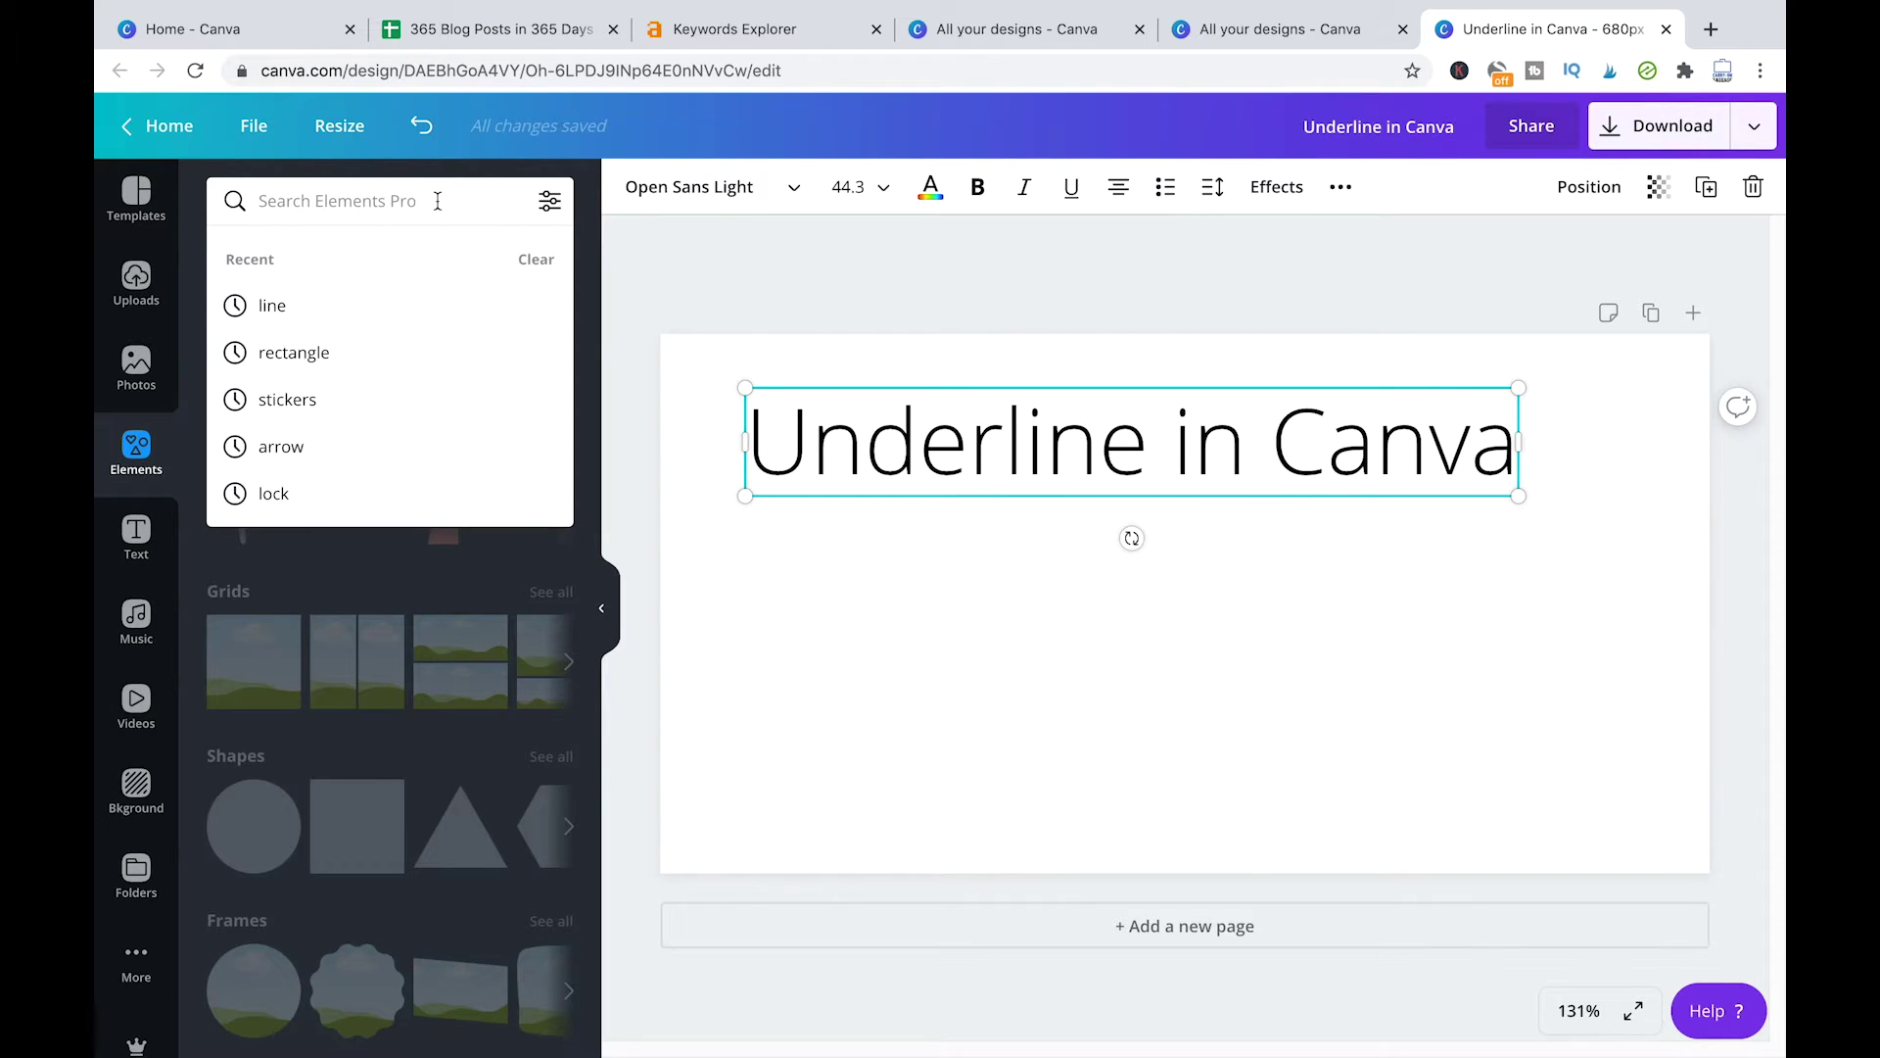
{"action": "type", "text": "line"}
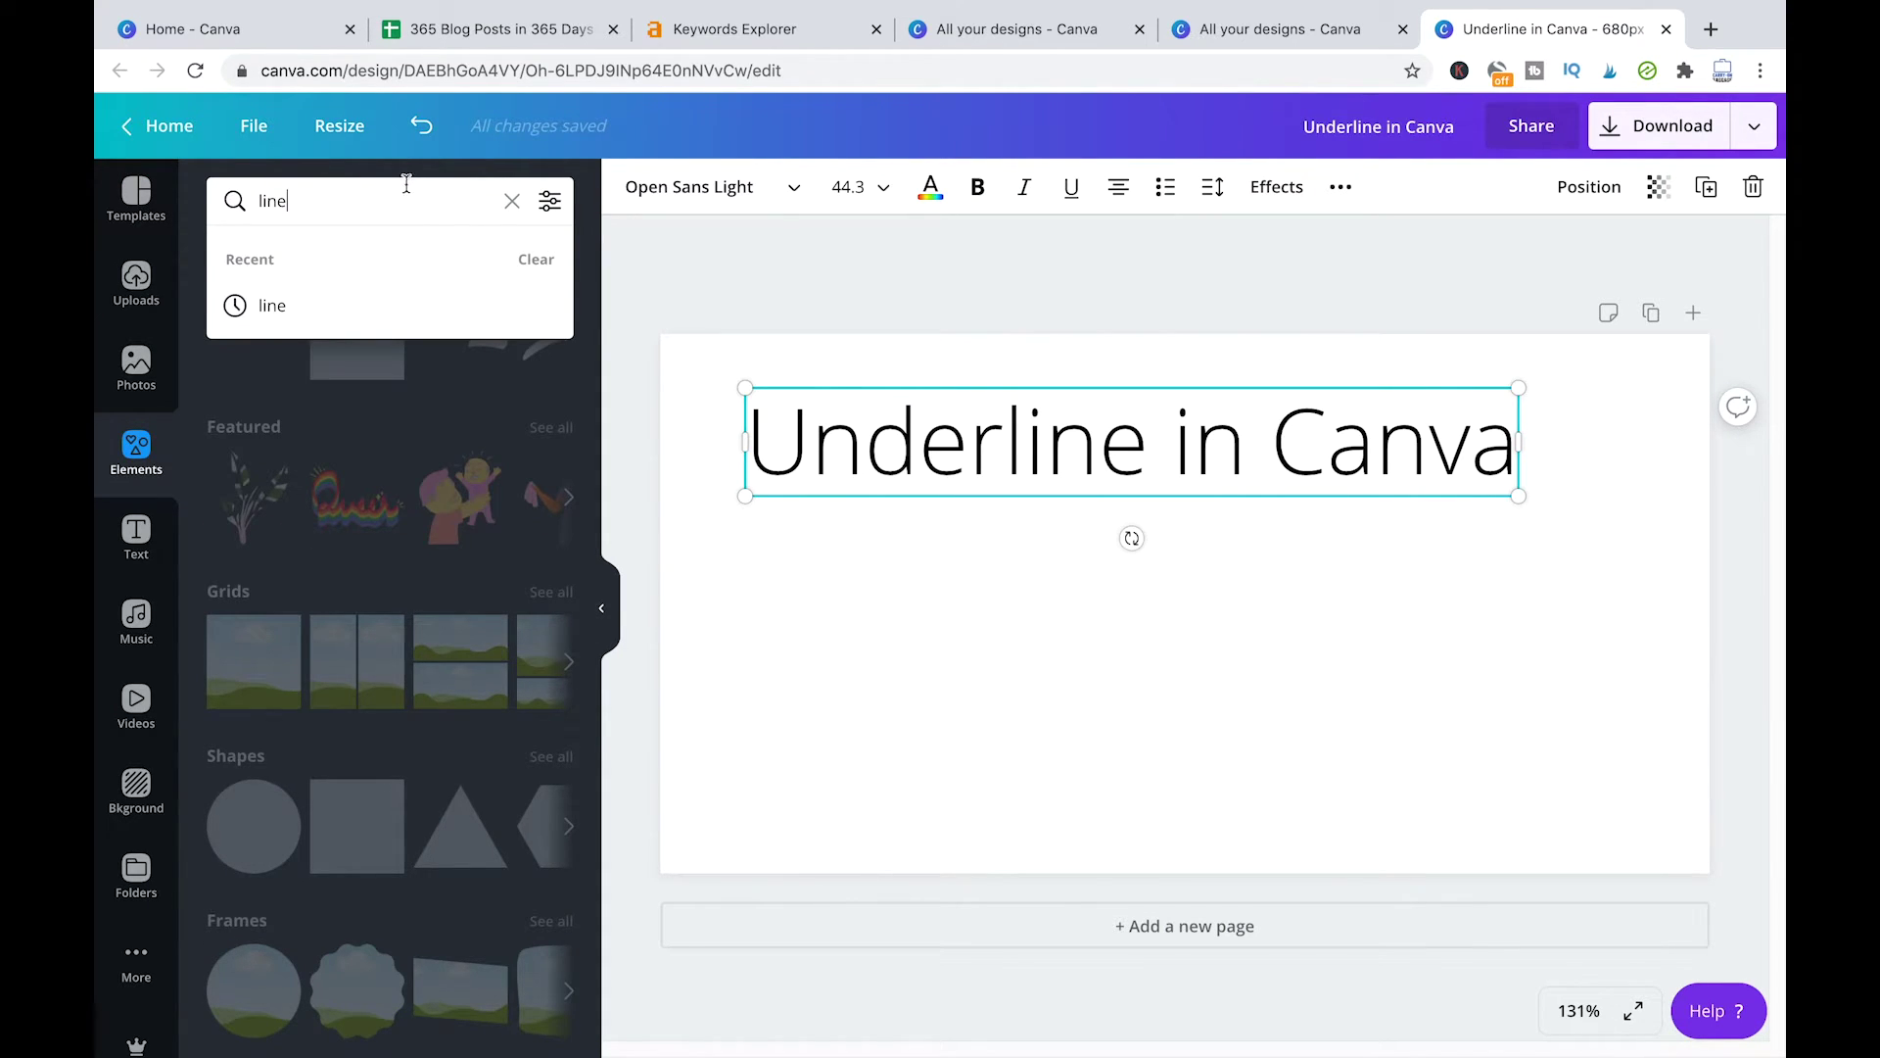
{"action": "key", "text": "Return"}
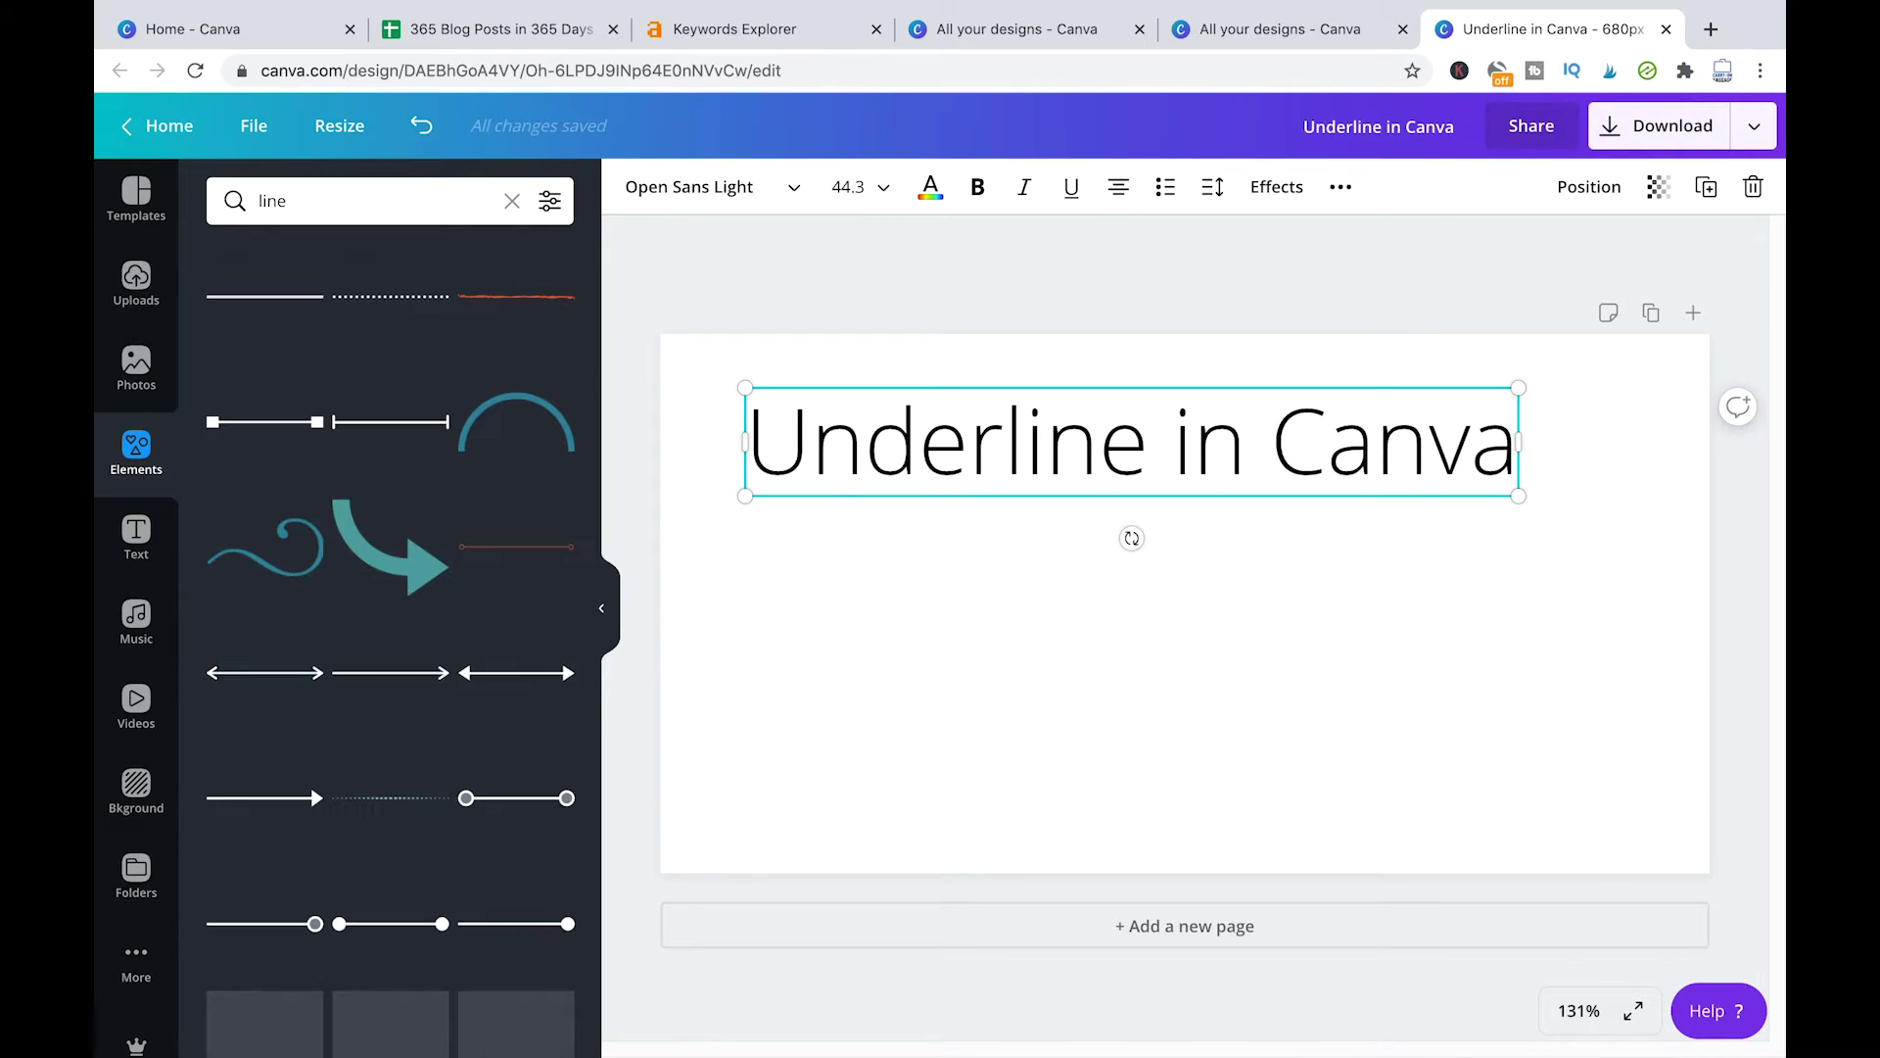
{"action": "left_click_drag", "start_coordinate": [259, 301], "coordinate": [922, 563]}
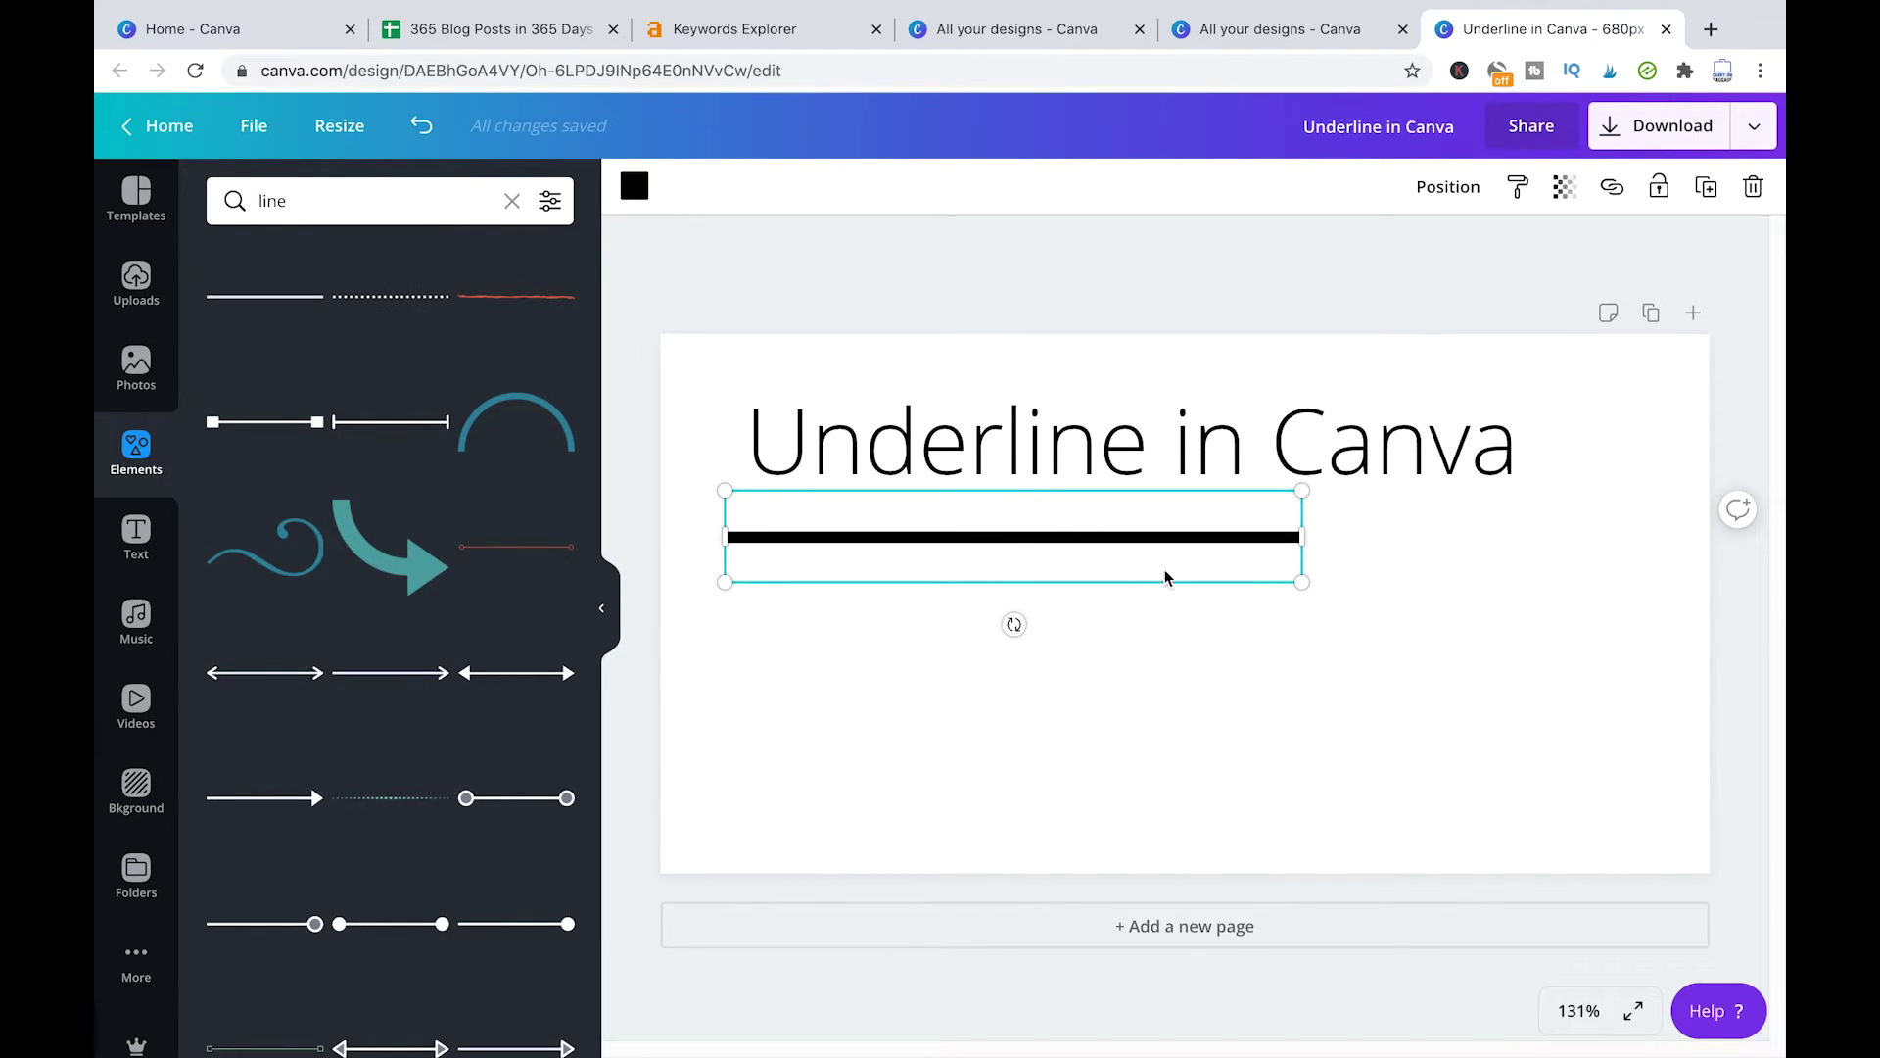
{"action": "left_click_drag", "start_coordinate": [1320, 605], "coordinate": [1525, 693]}
{"action": "left_click_drag", "start_coordinate": [1246, 554], "coordinate": [1255, 499]}
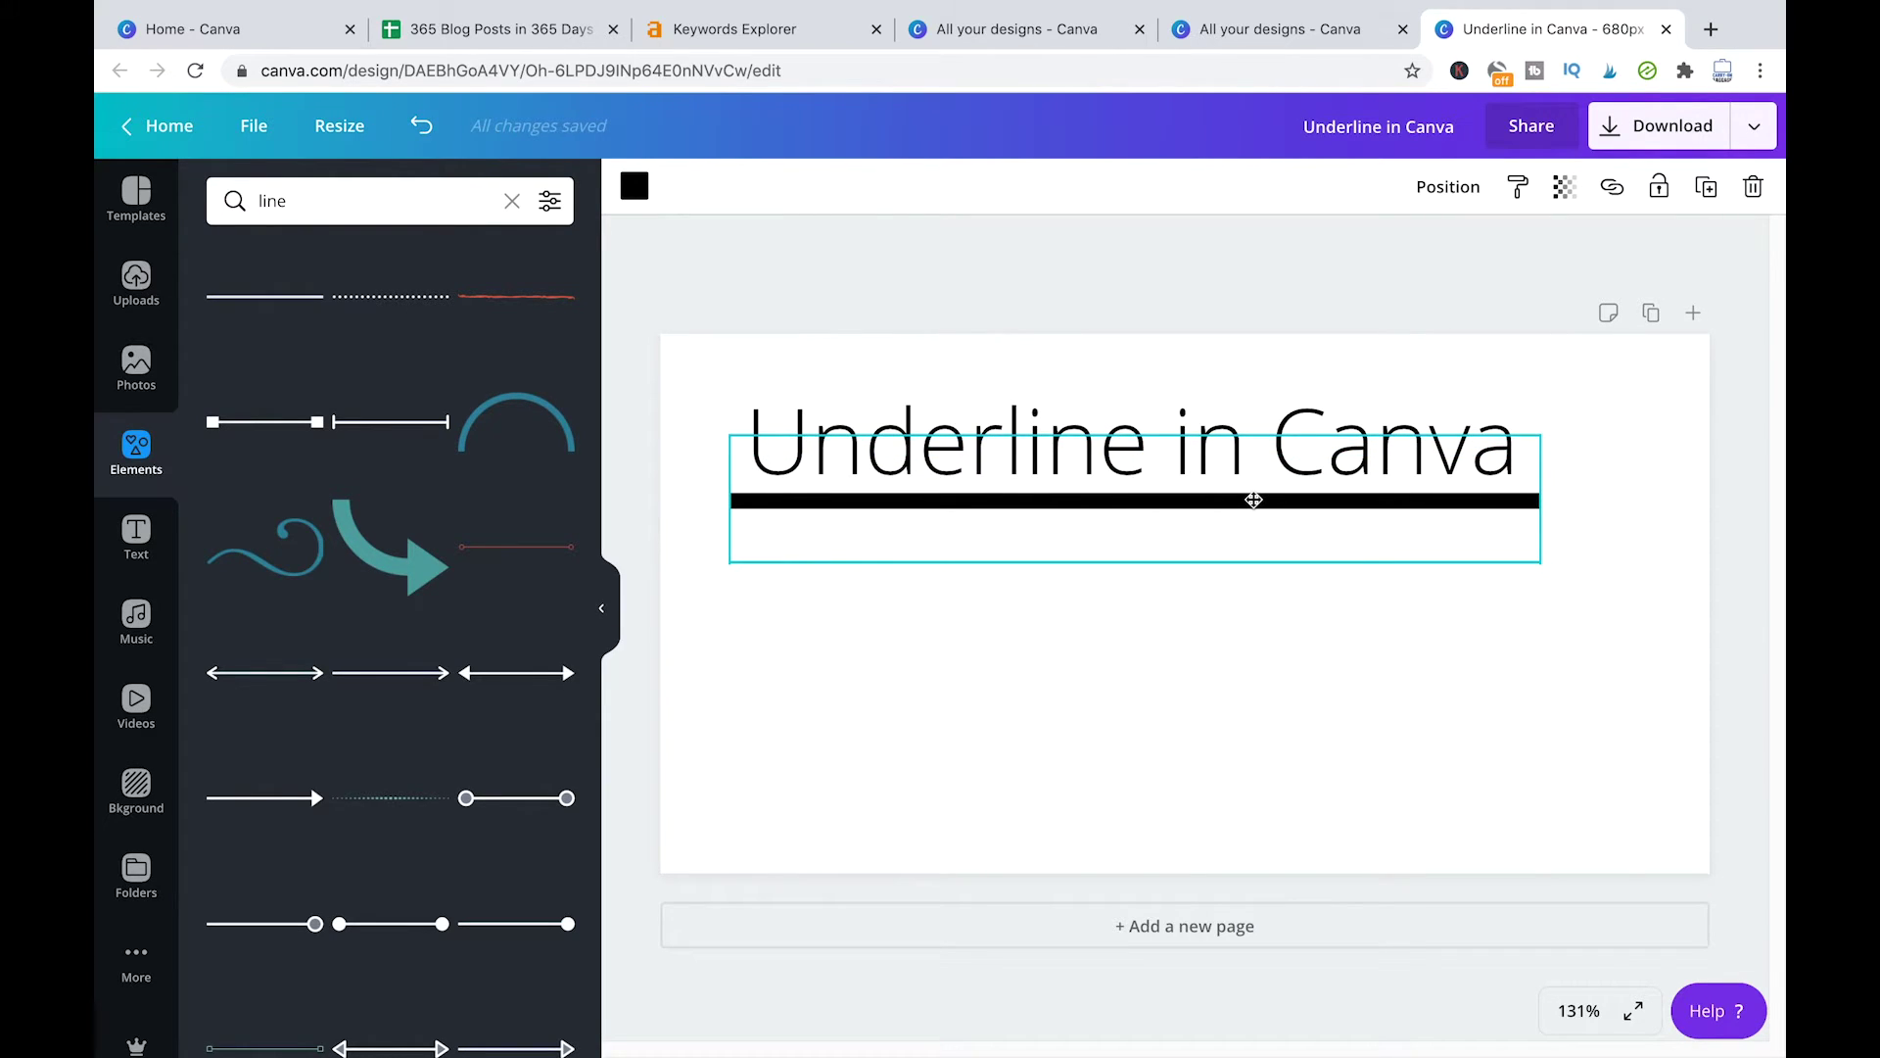
{"action": "left_click", "coordinate": [1310, 666]}
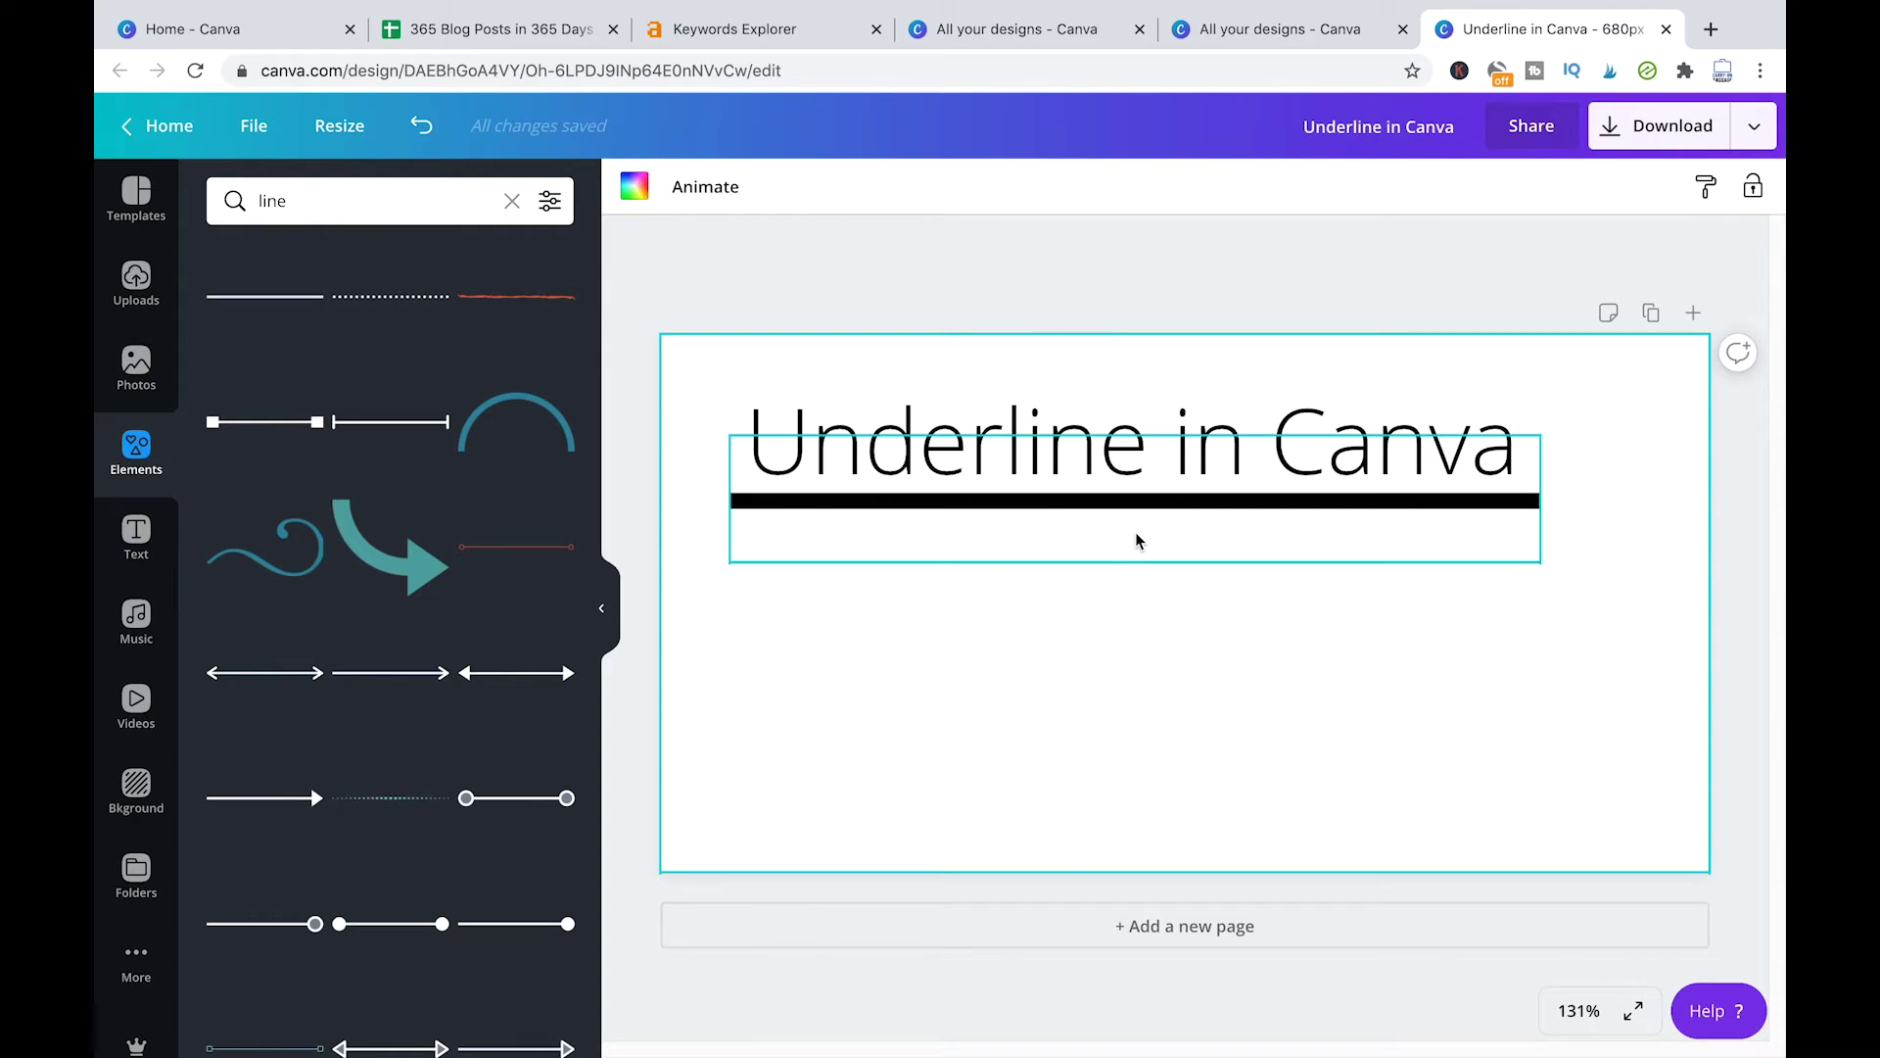
Step: Change the line under the title from black to red
{"action": "left_click", "coordinate": [1130, 502]}
{"action": "left_click", "coordinate": [635, 186]}
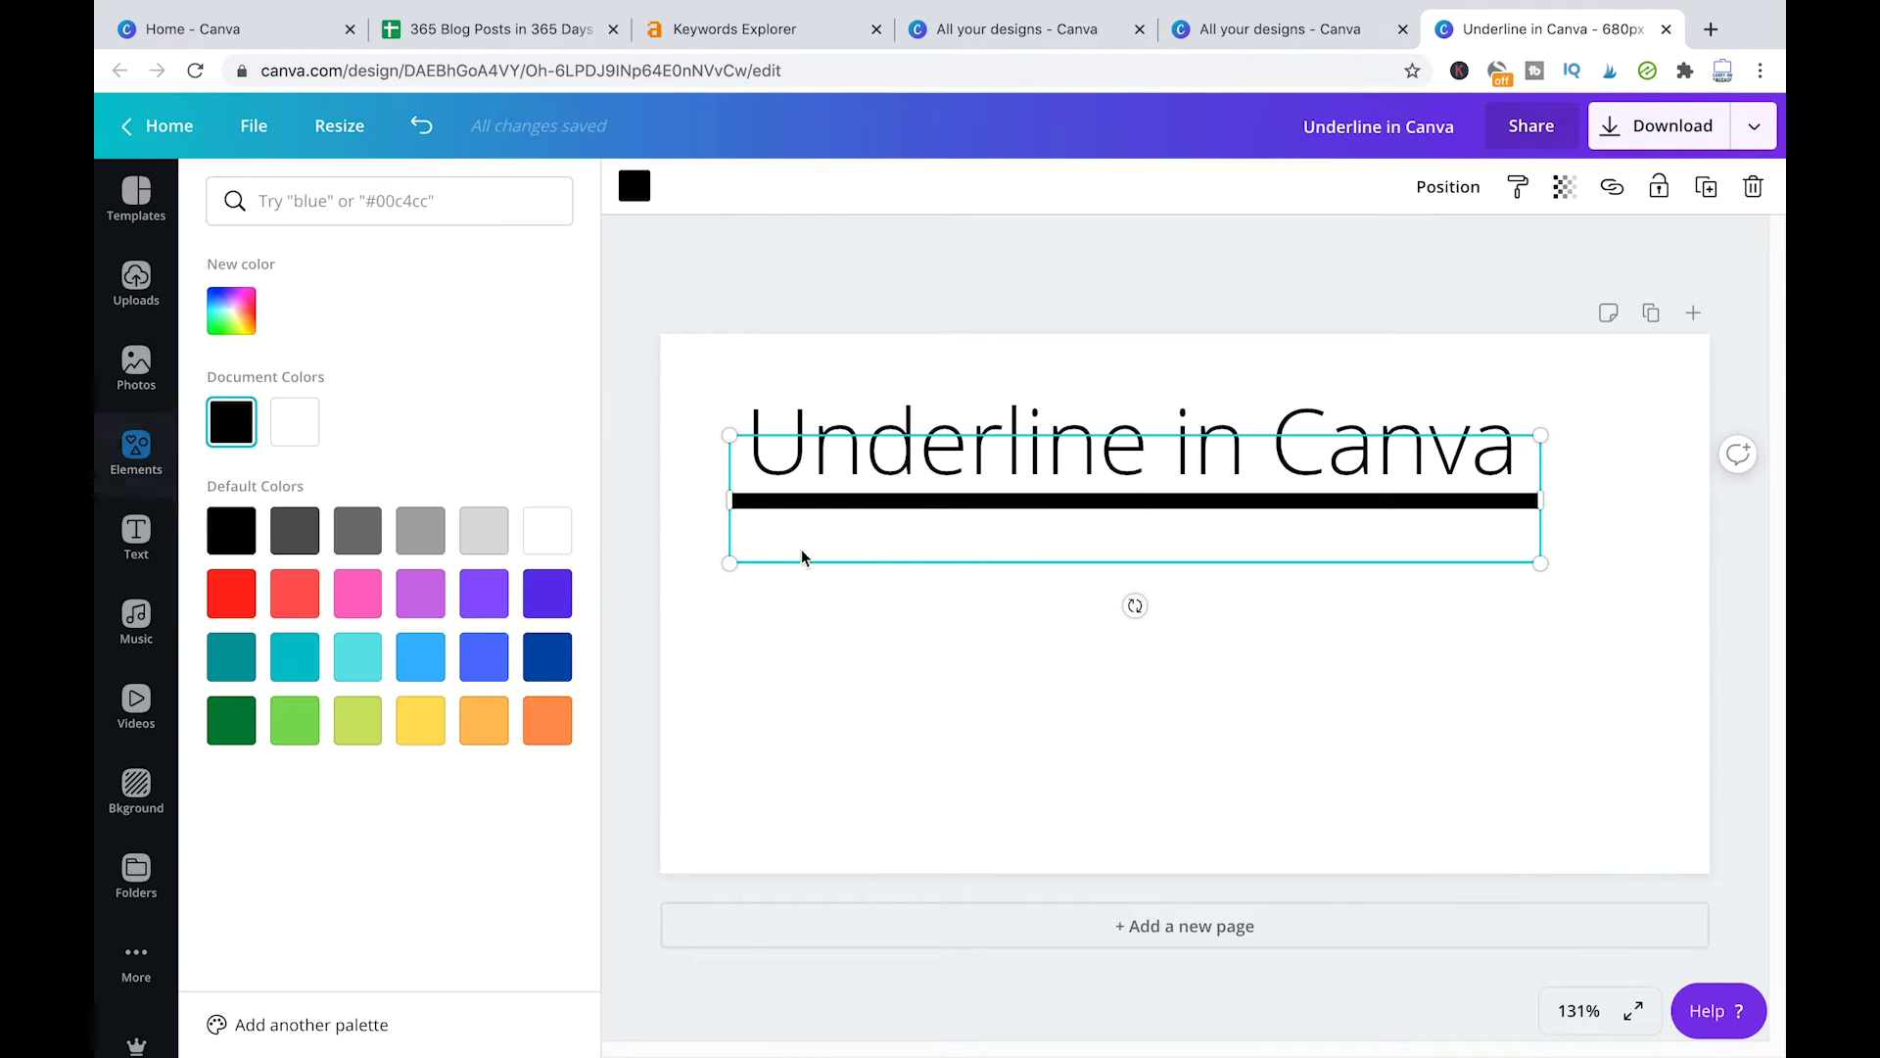
{"action": "left_click", "coordinate": [231, 593]}
{"action": "left_click", "coordinate": [1238, 597]}
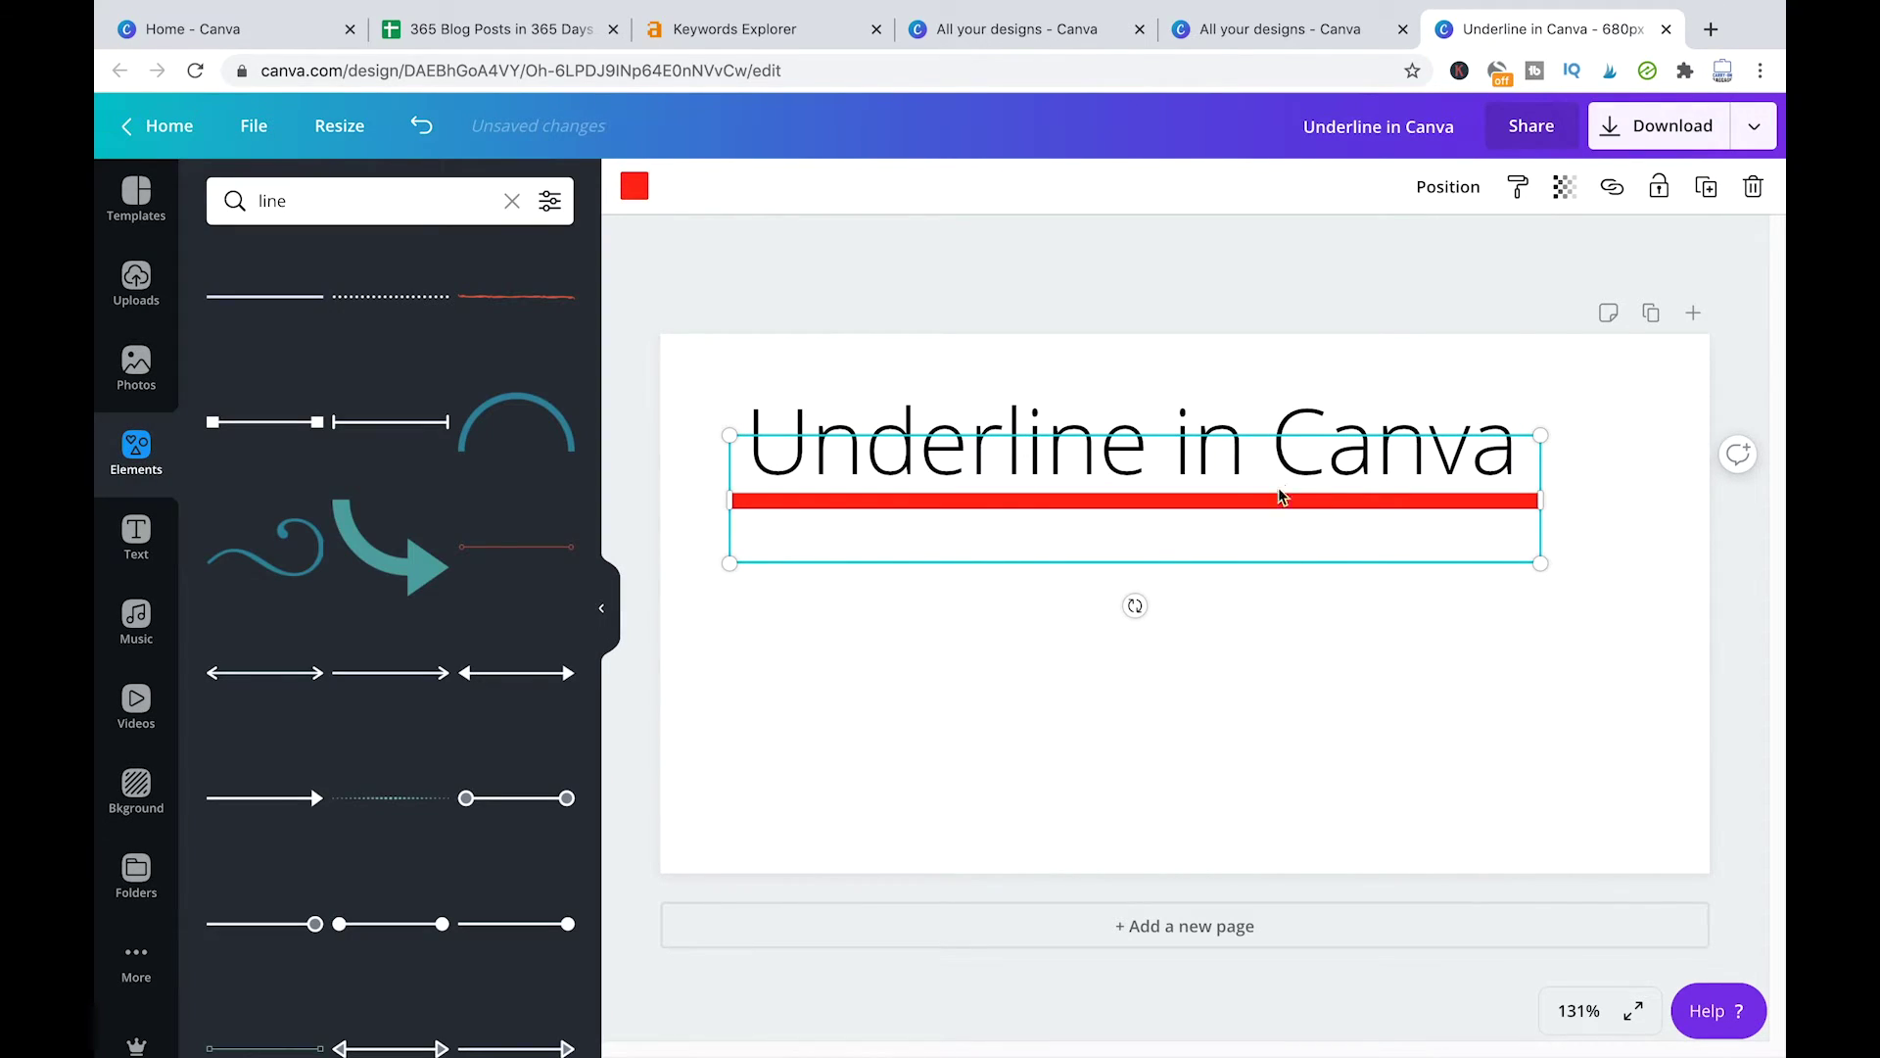
{"action": "left_click", "coordinate": [1253, 338]}
{"action": "left_click", "coordinate": [1292, 501]}
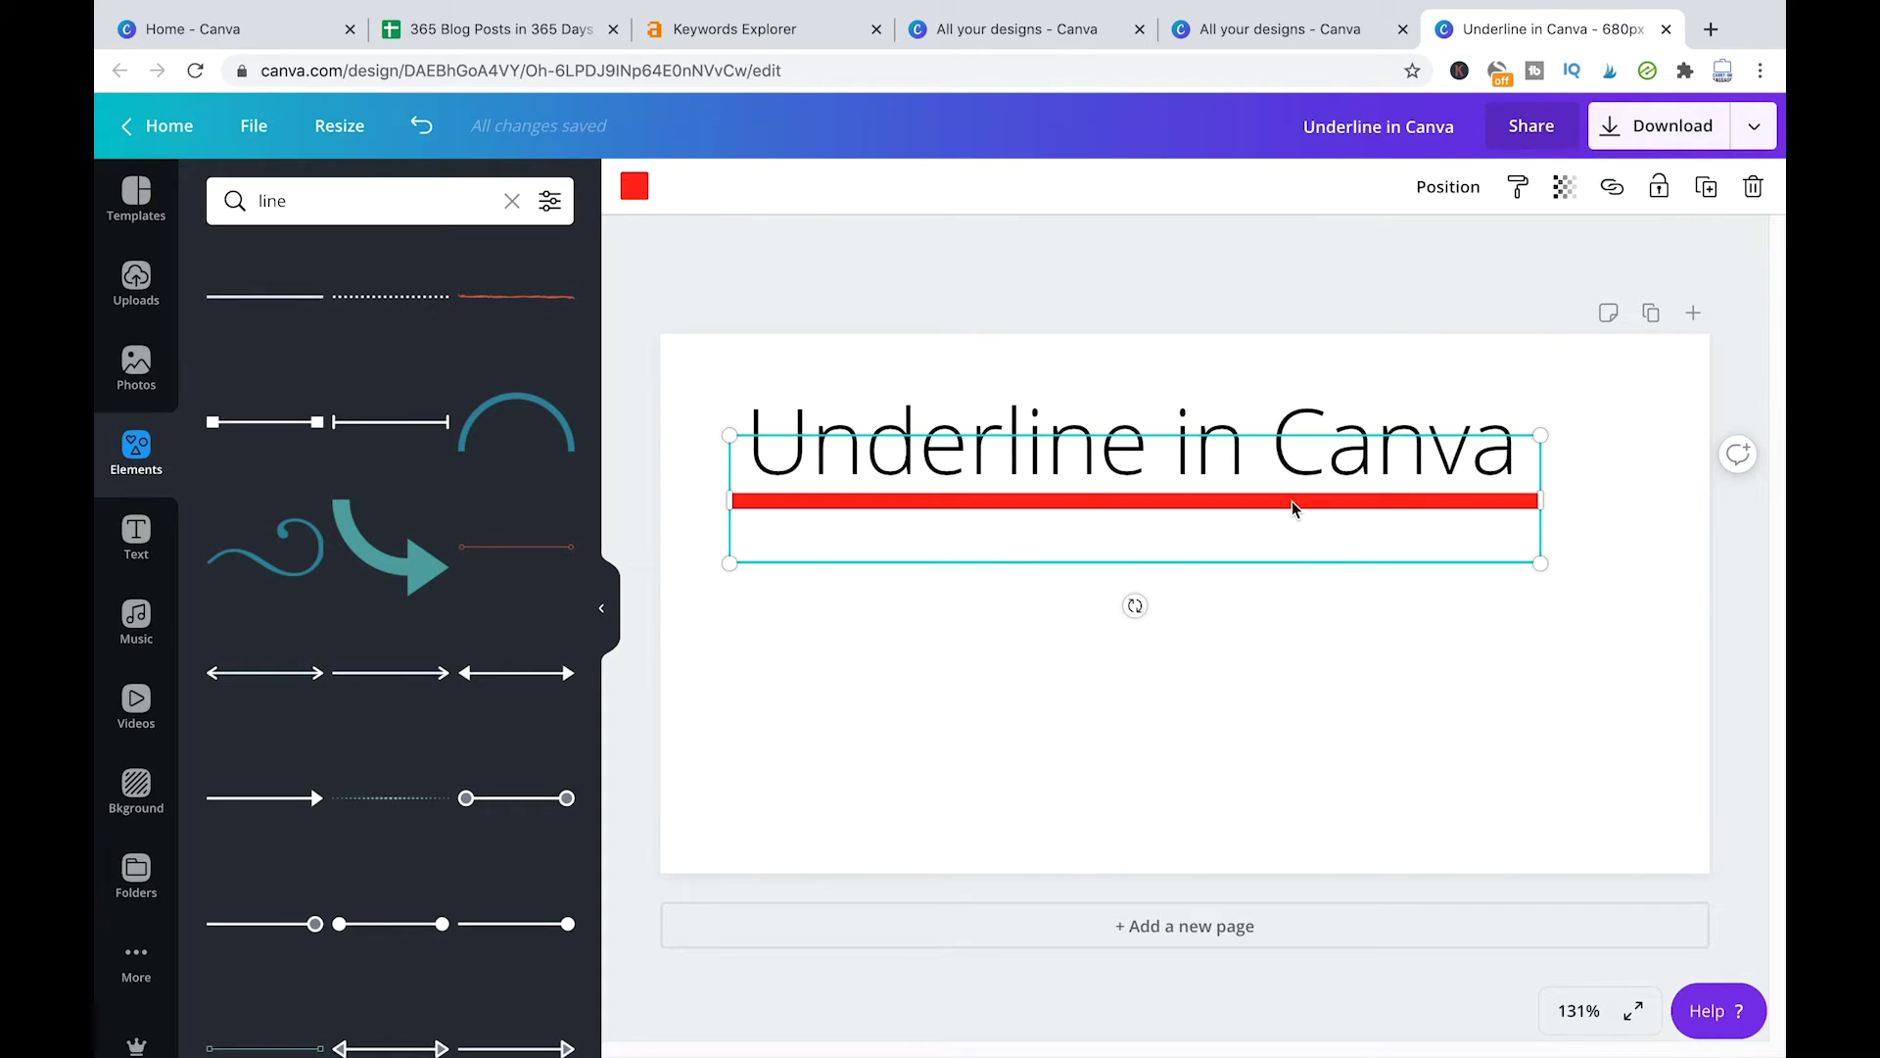
{"action": "left_click", "coordinate": [1289, 682]}
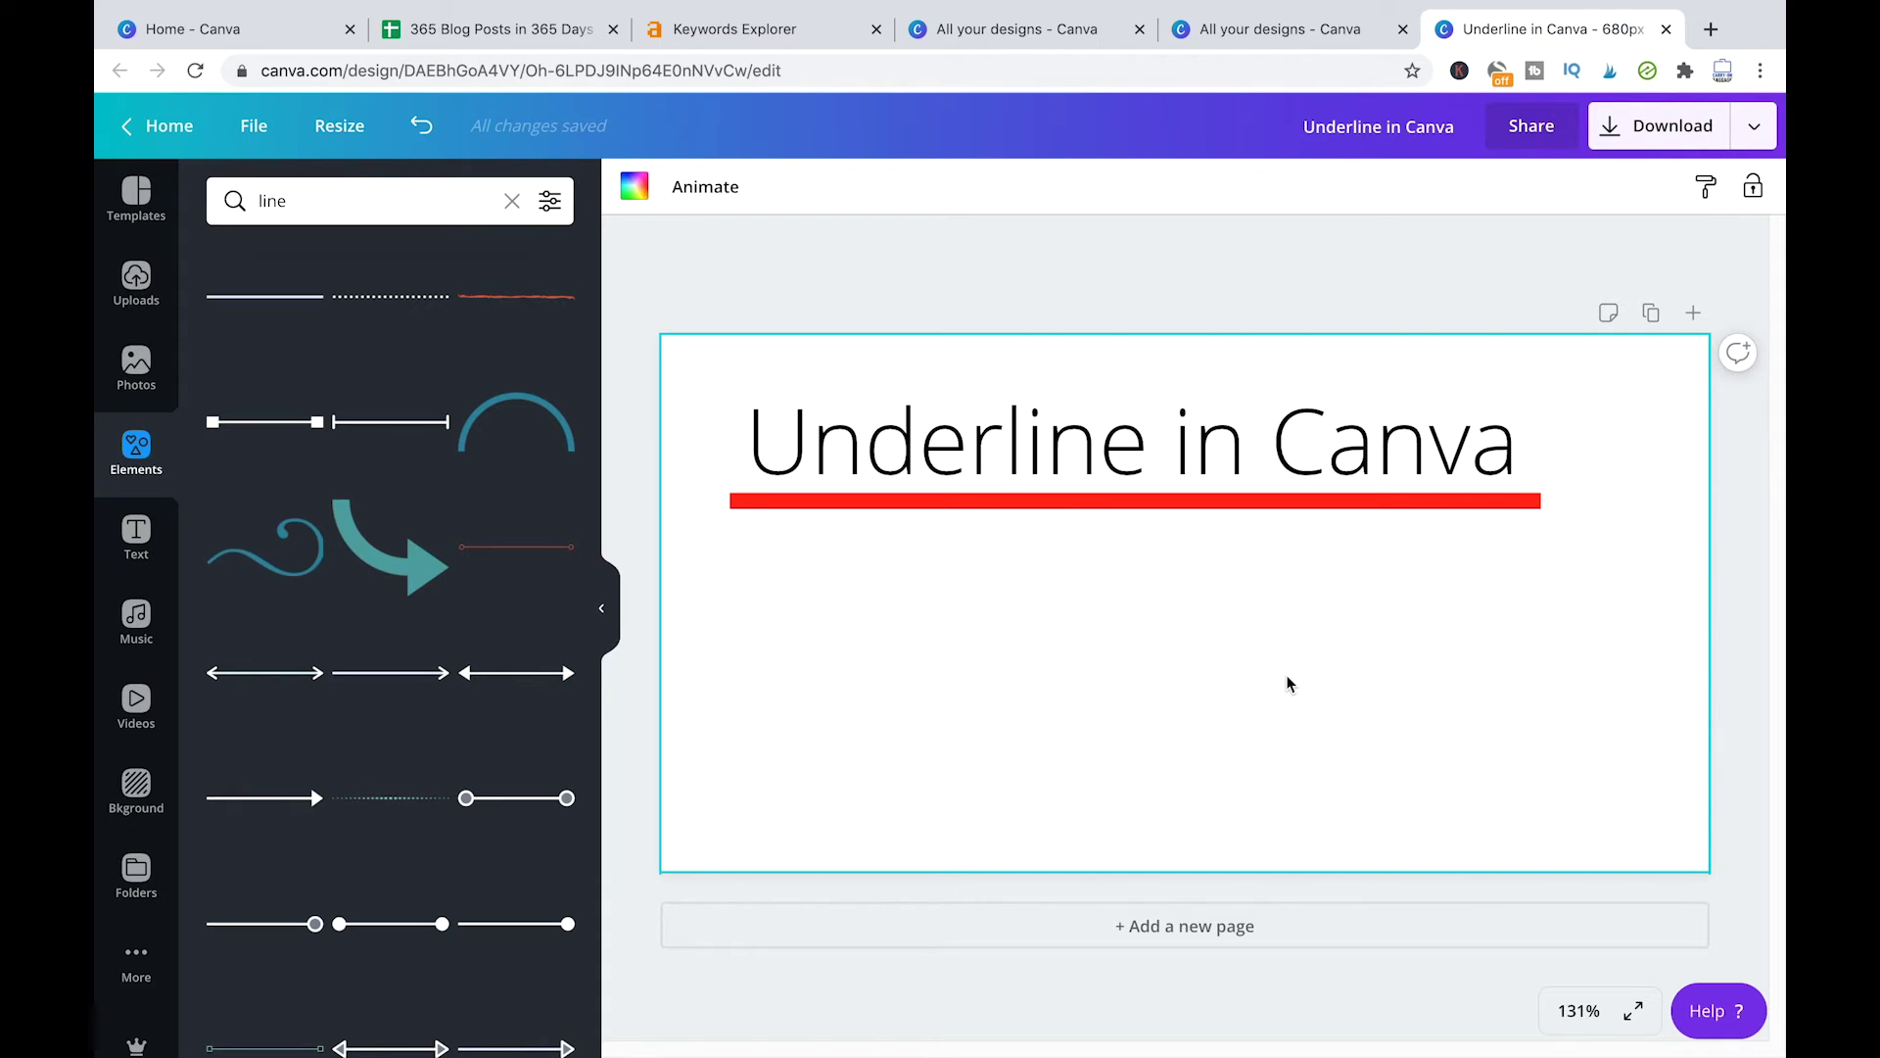
{"action": "left_click", "coordinate": [1185, 521]}
Step: Delete the separate line, underline the title, and colour its text red
{"action": "key", "text": "Delete"}
{"action": "left_click", "coordinate": [1189, 460]}
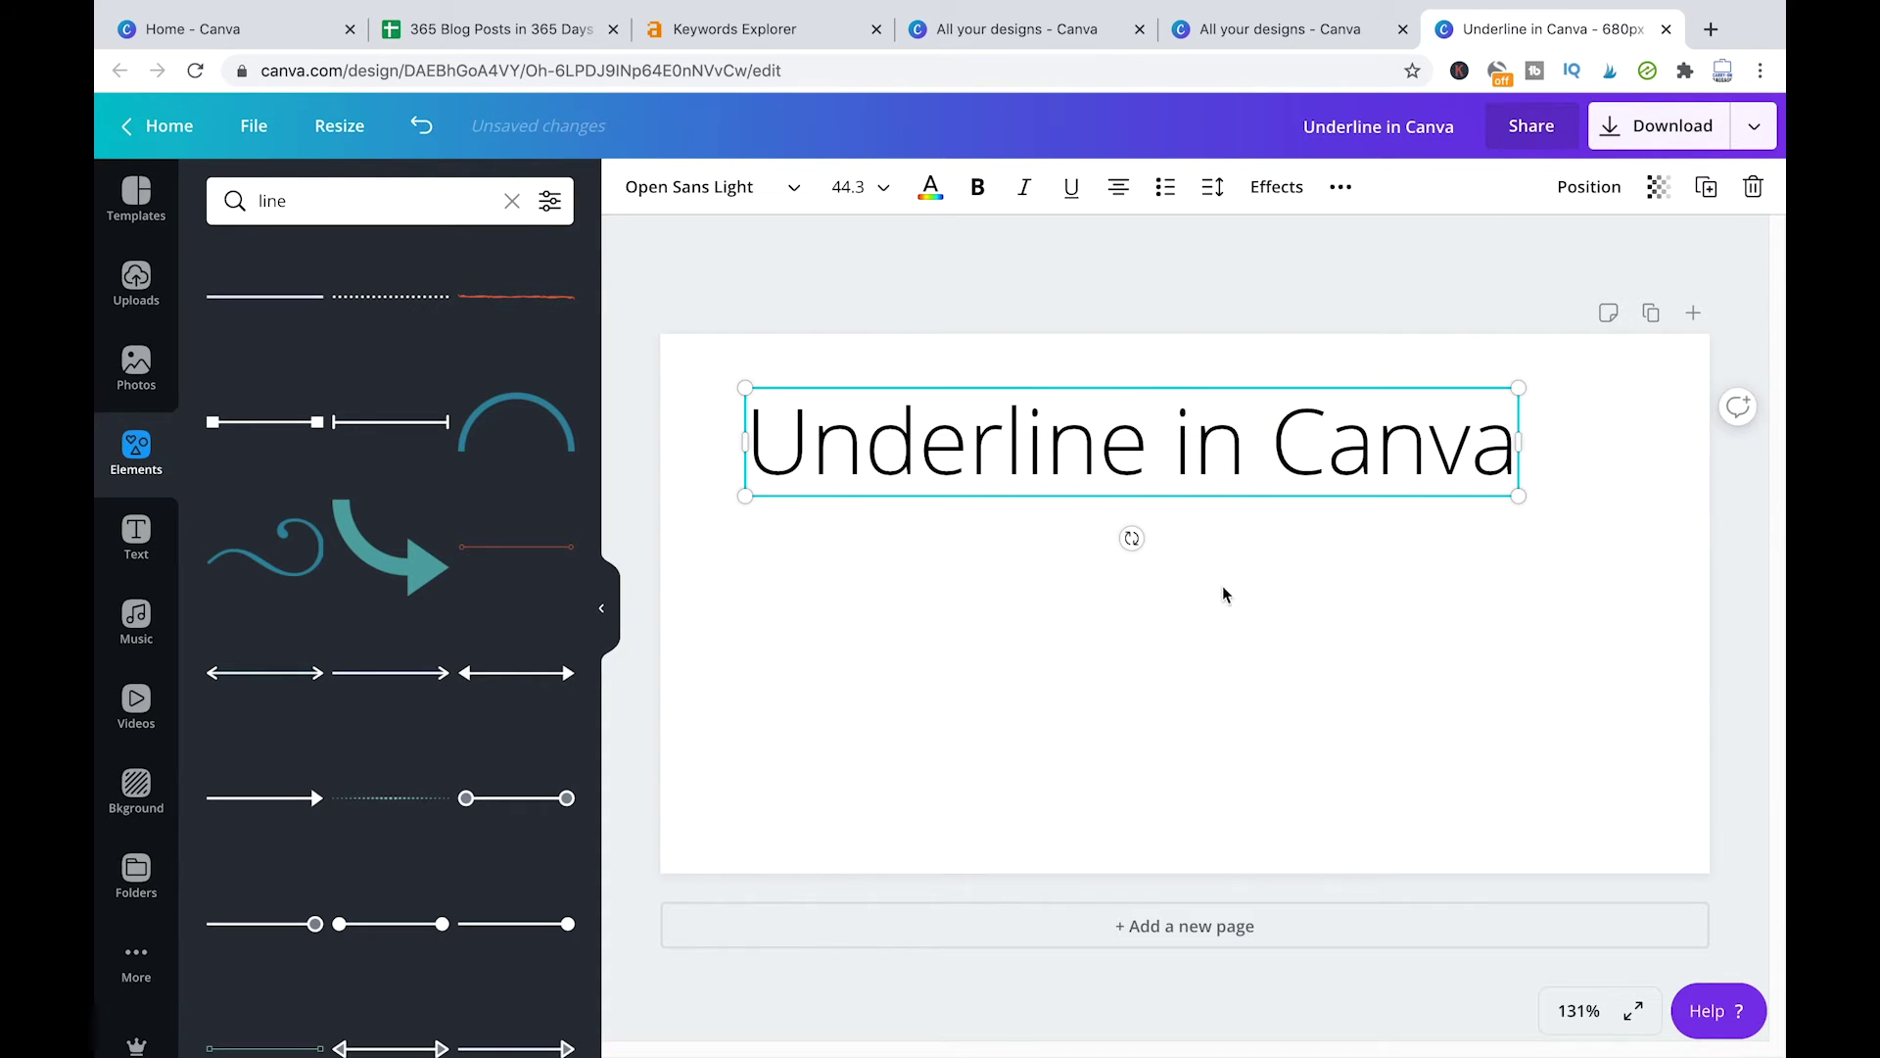
{"action": "left_click", "coordinate": [1070, 186]}
{"action": "left_click", "coordinate": [969, 445]}
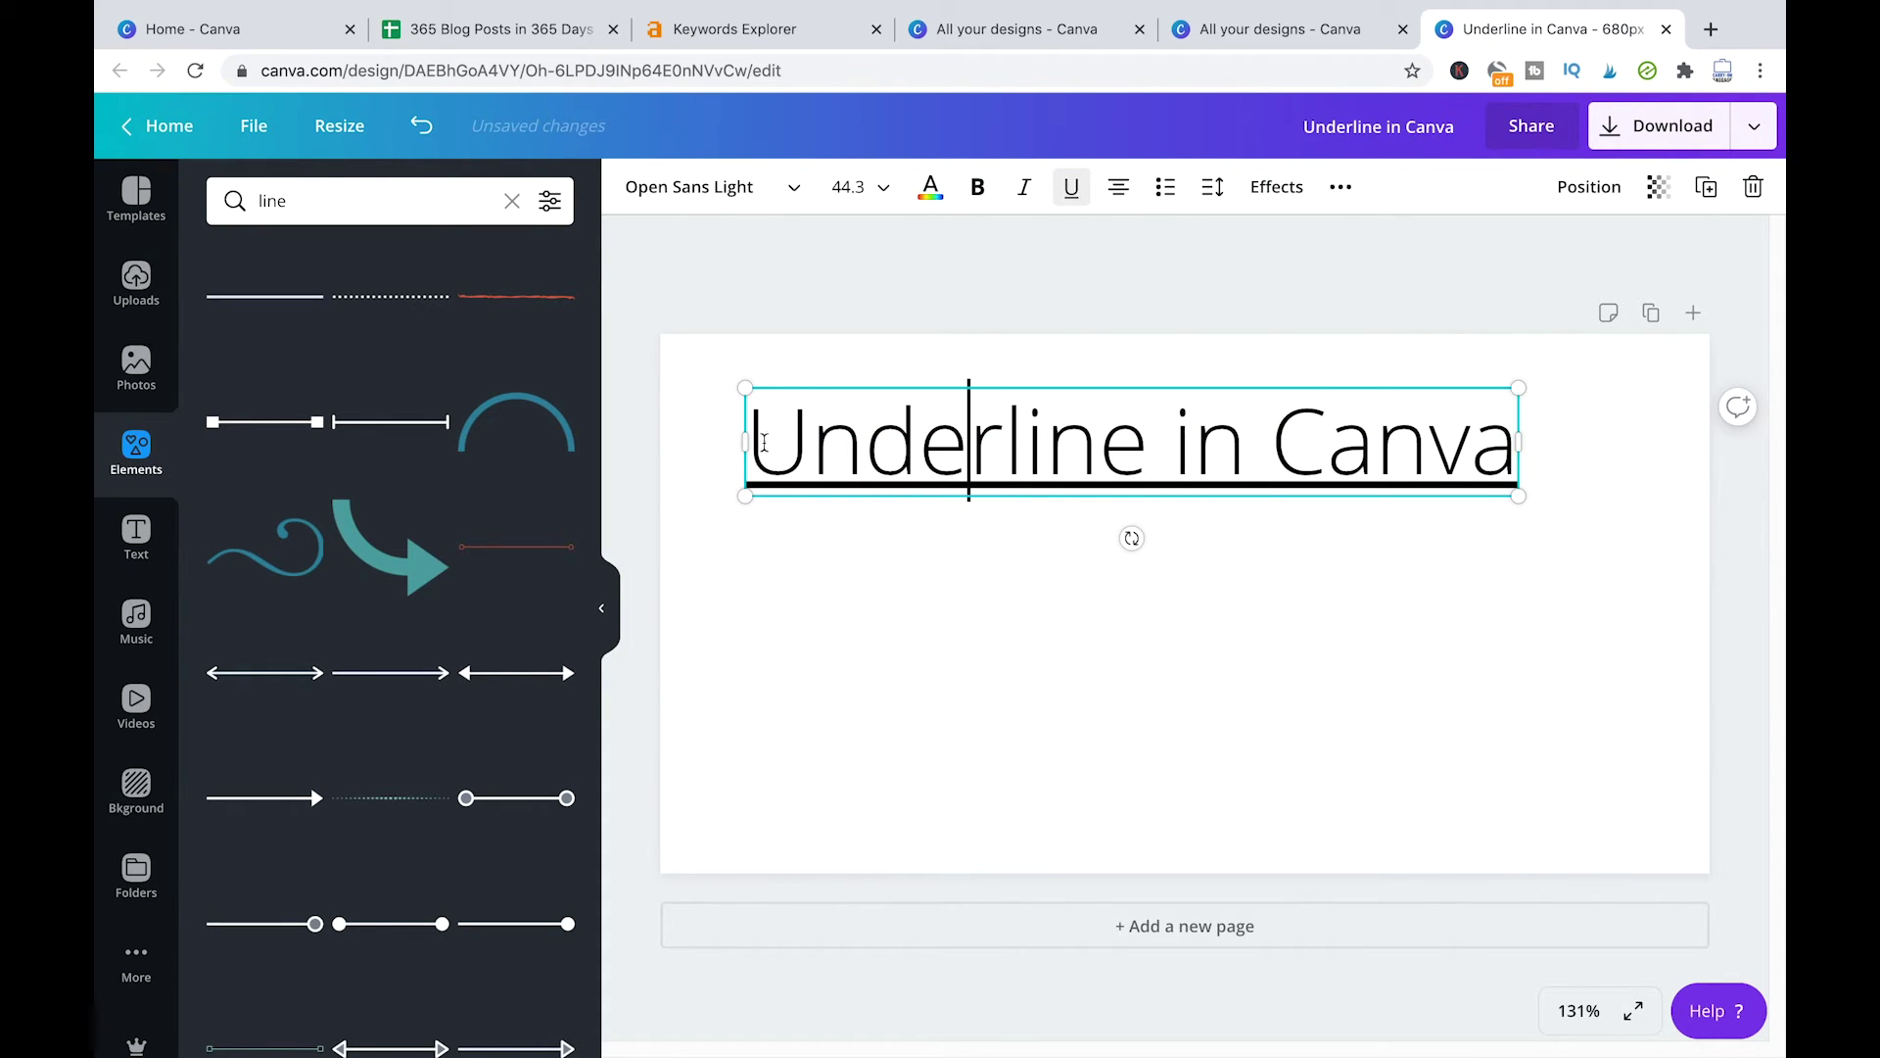
{"action": "left_click_drag", "start_coordinate": [764, 443], "coordinate": [1603, 459]}
{"action": "left_click", "coordinate": [930, 186]}
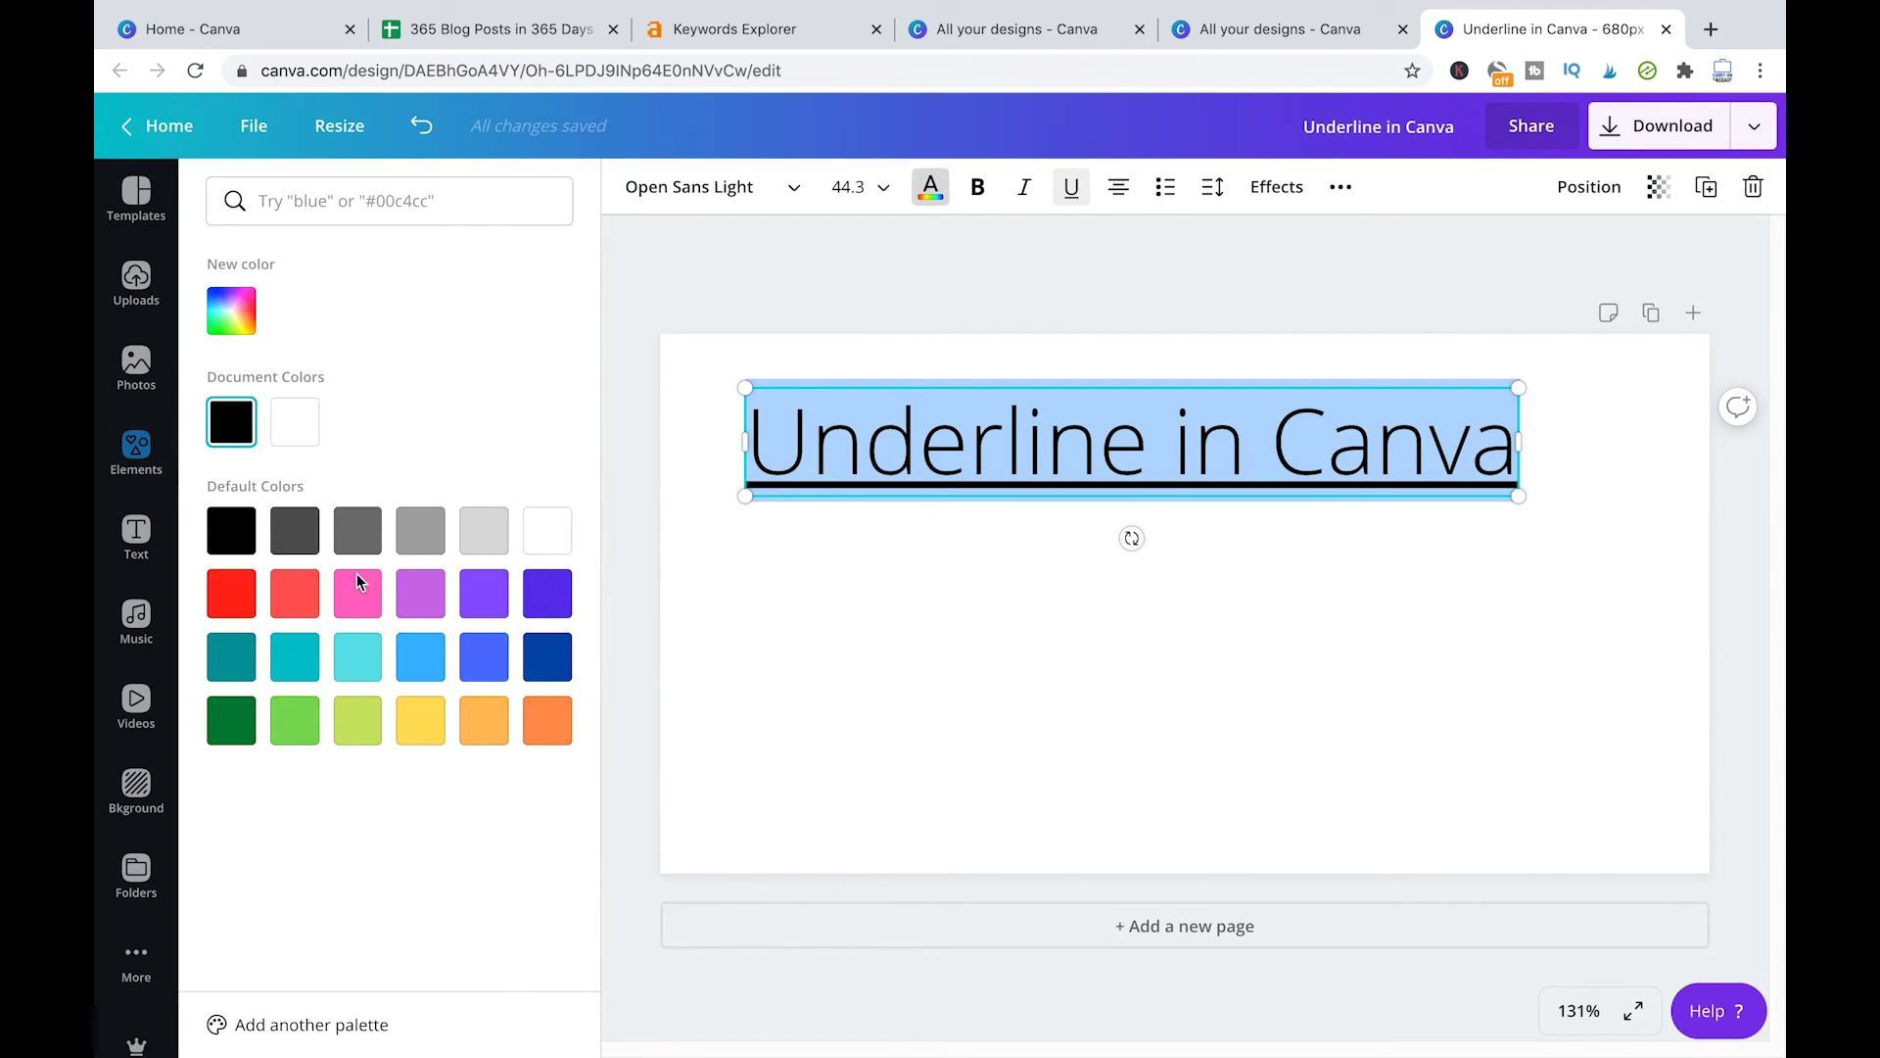
{"action": "left_click", "coordinate": [253, 611]}
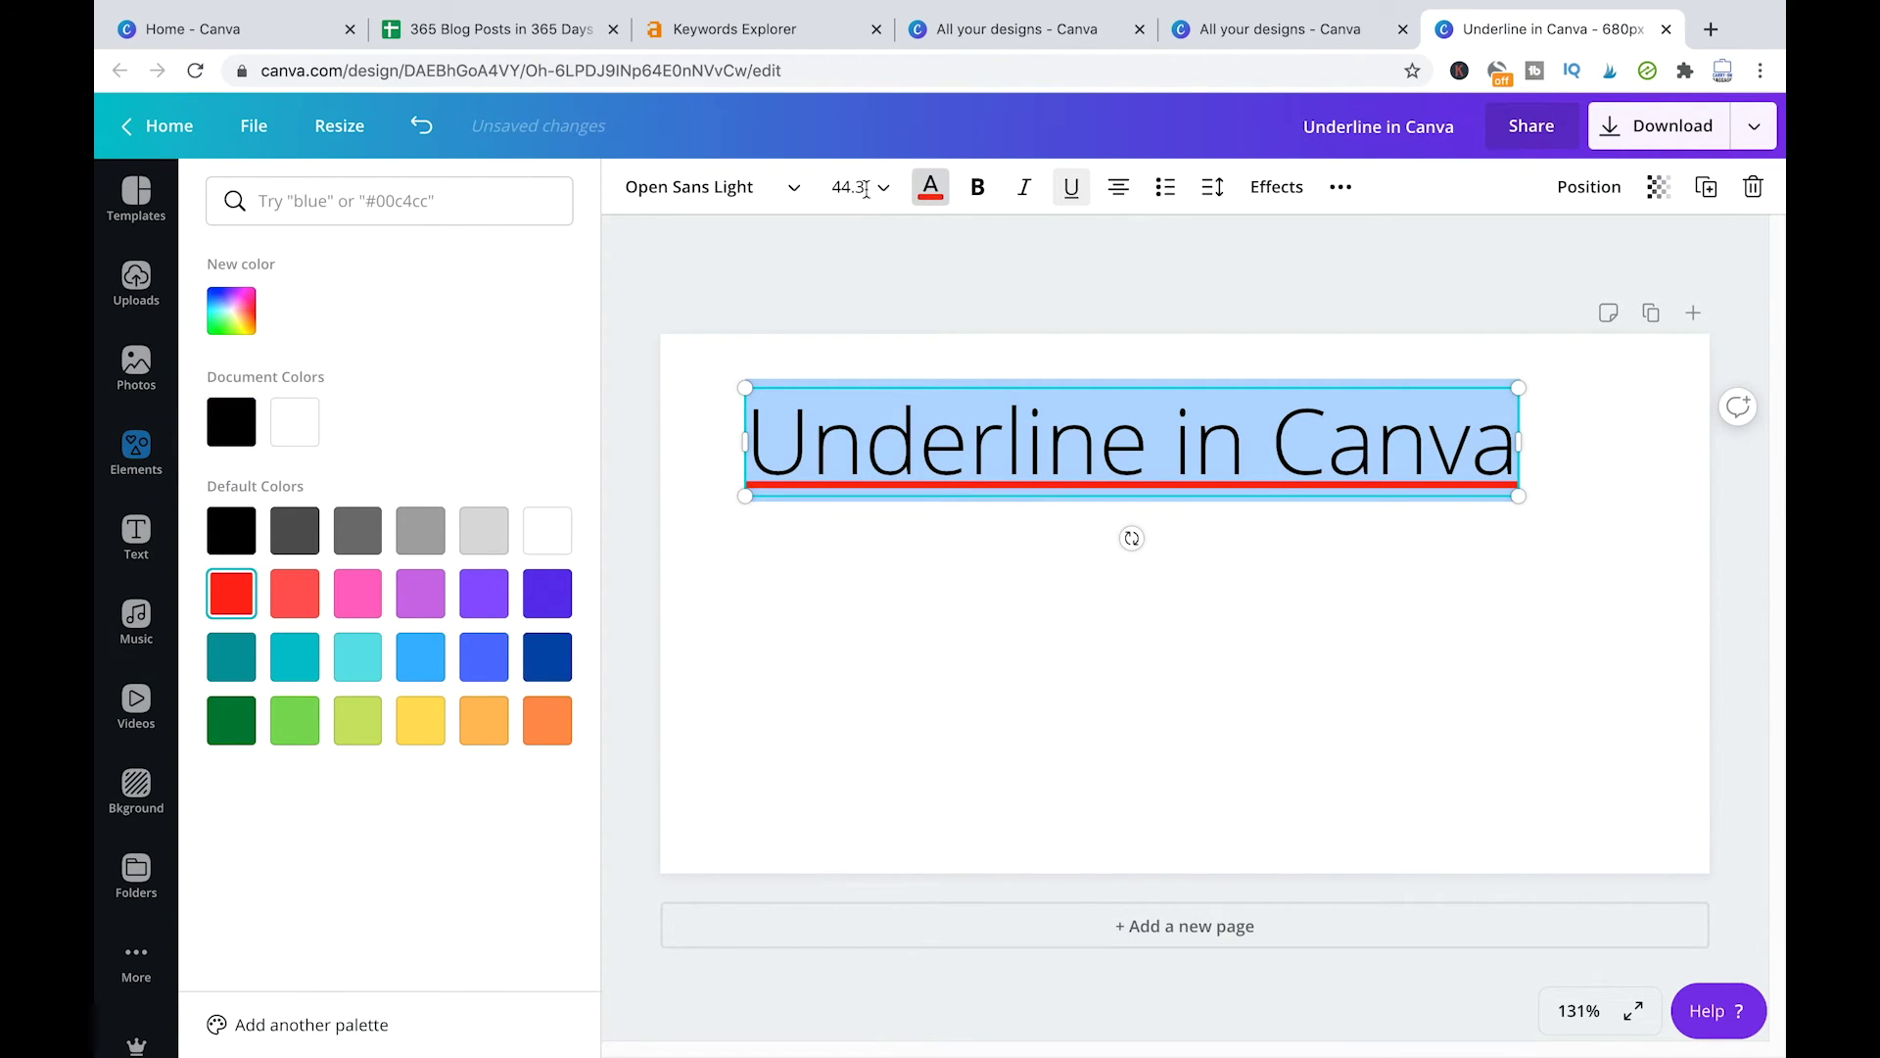
{"action": "key", "text": "Escape"}
{"action": "left_click", "coordinate": [1173, 586]}
Step: Reselect the title and highlight its text to check the red underline
{"action": "left_click", "coordinate": [1154, 486]}
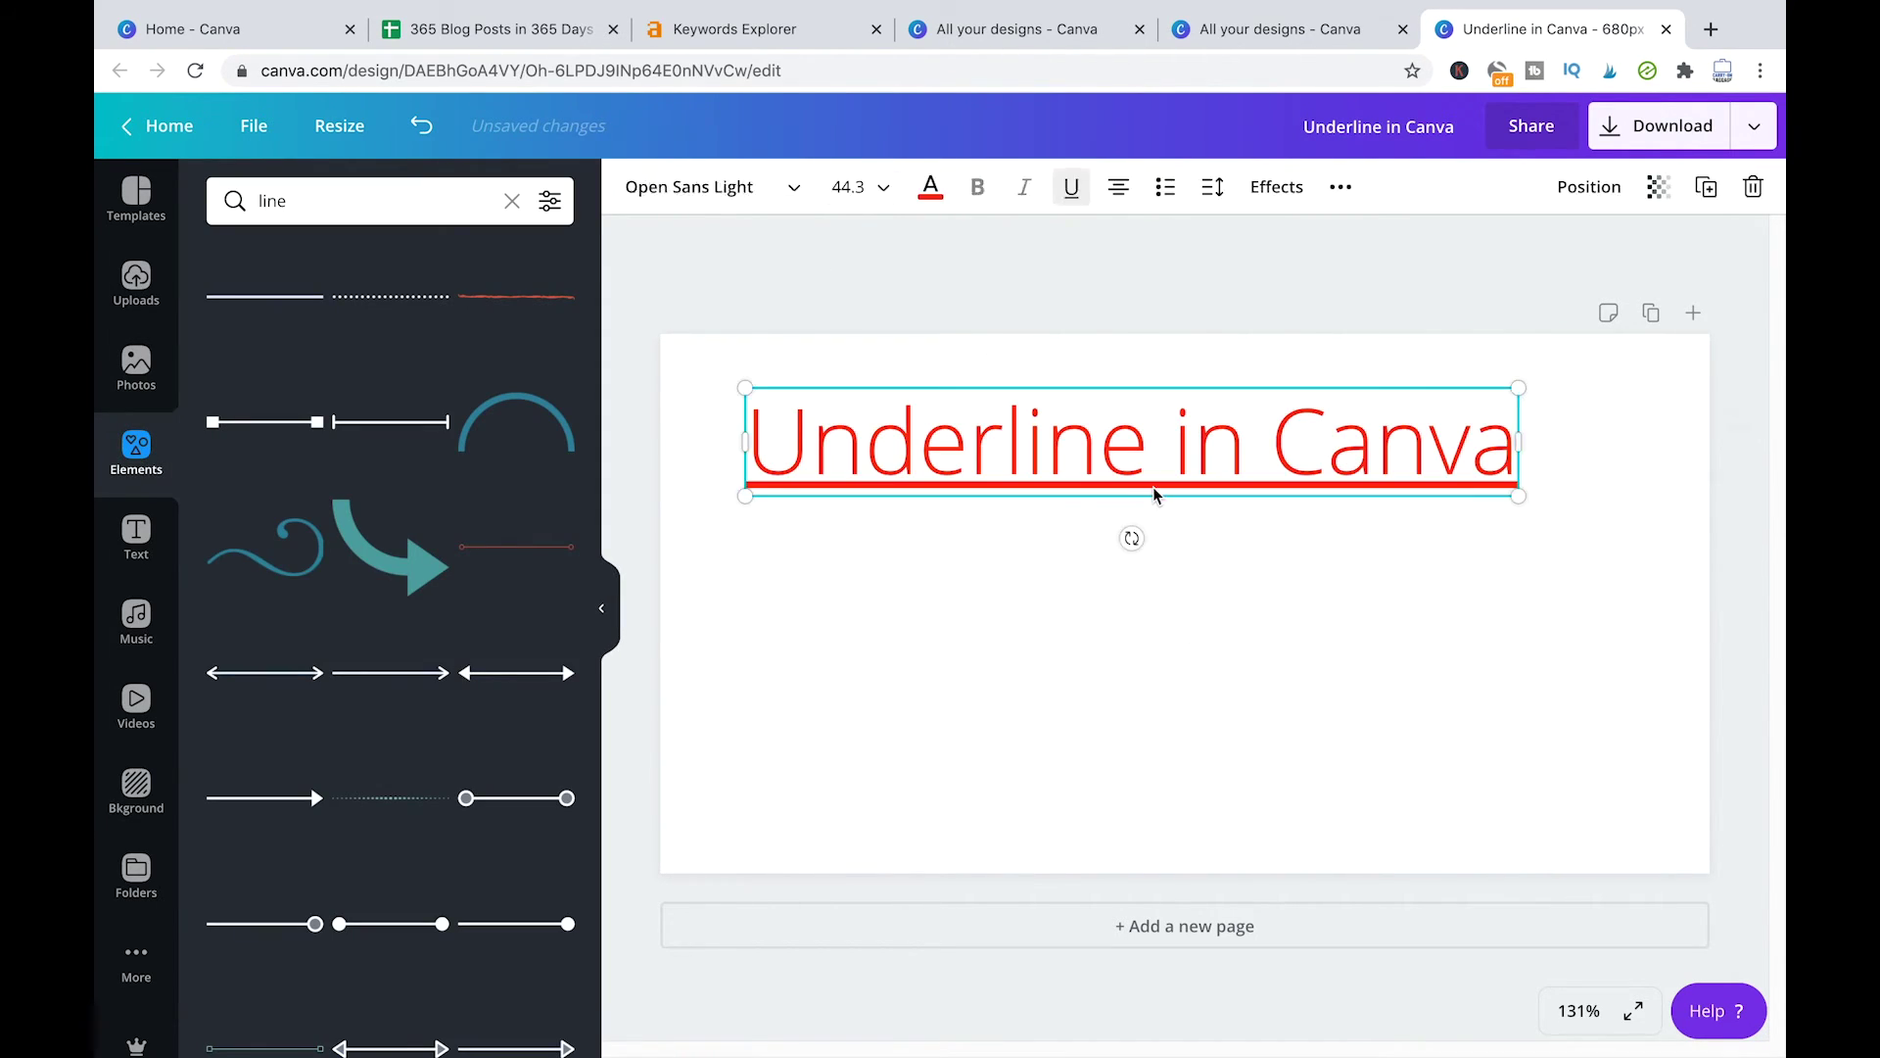
{"action": "left_click", "coordinate": [1147, 486]}
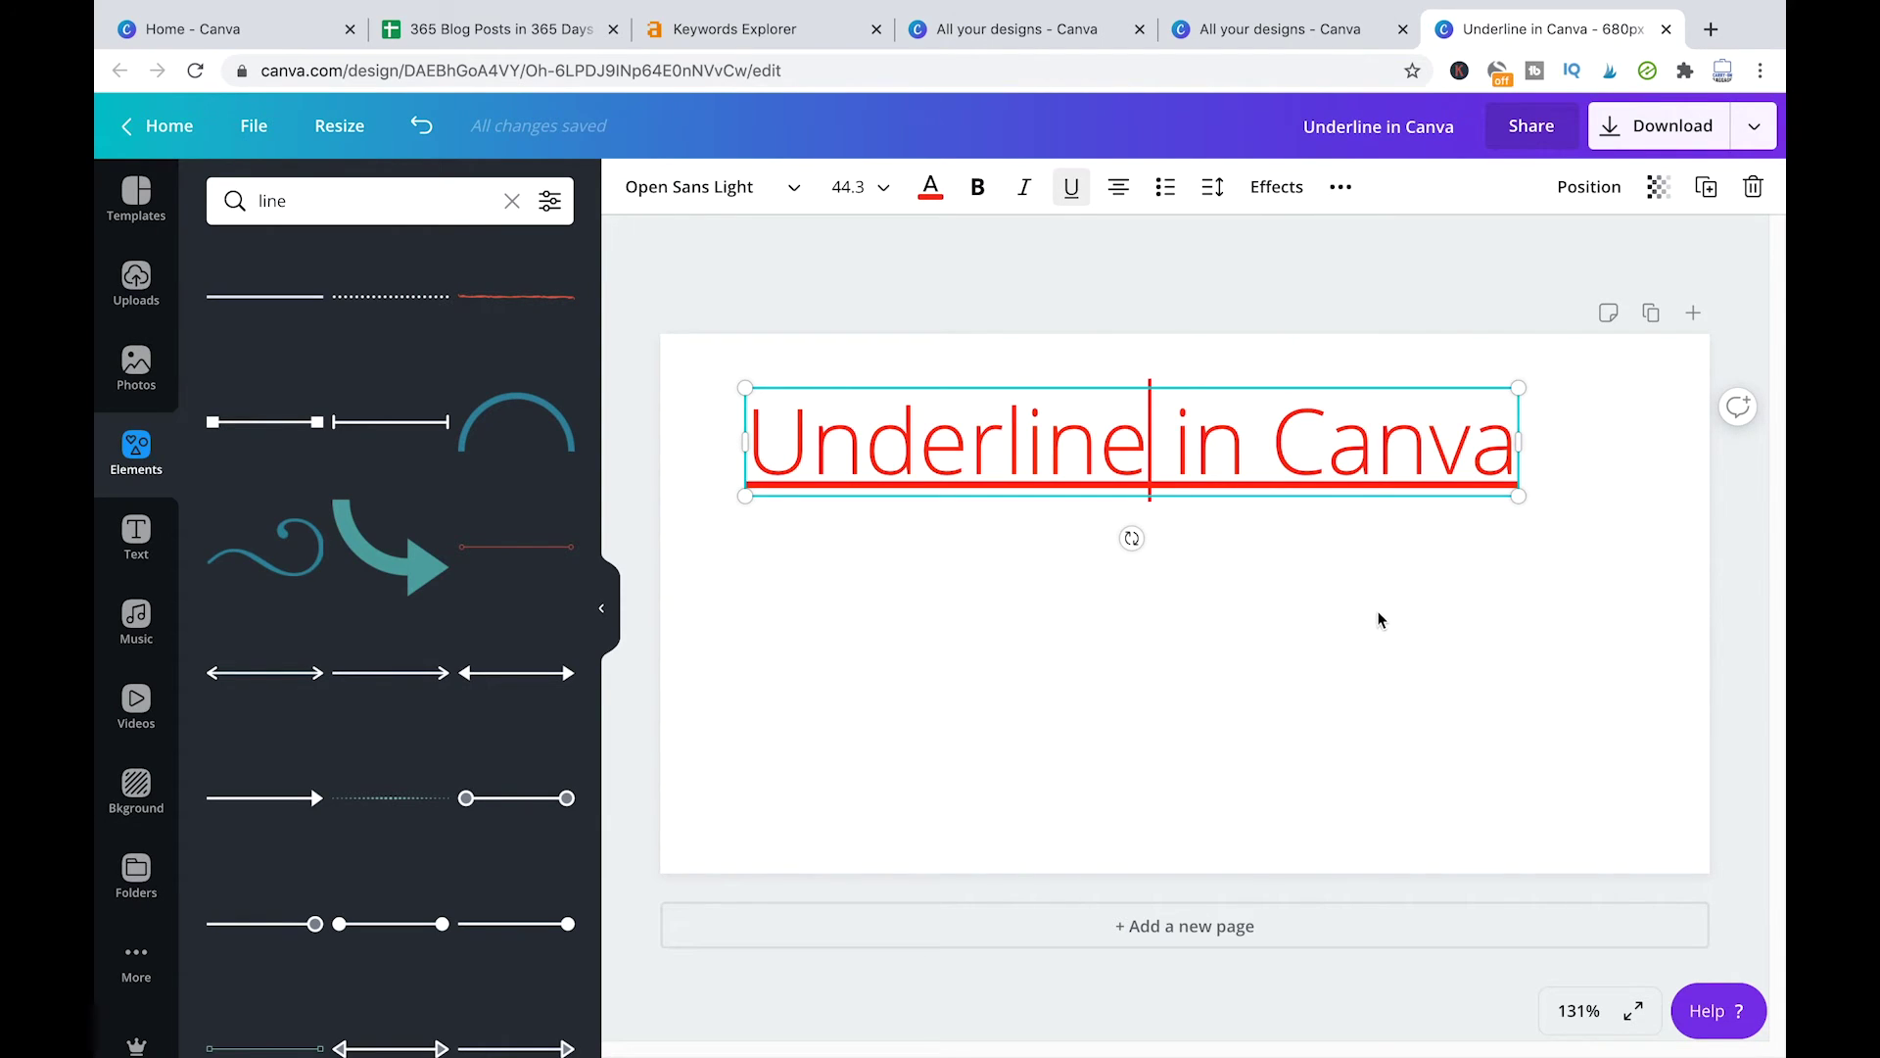
{"action": "left_click", "coordinate": [1285, 597]}
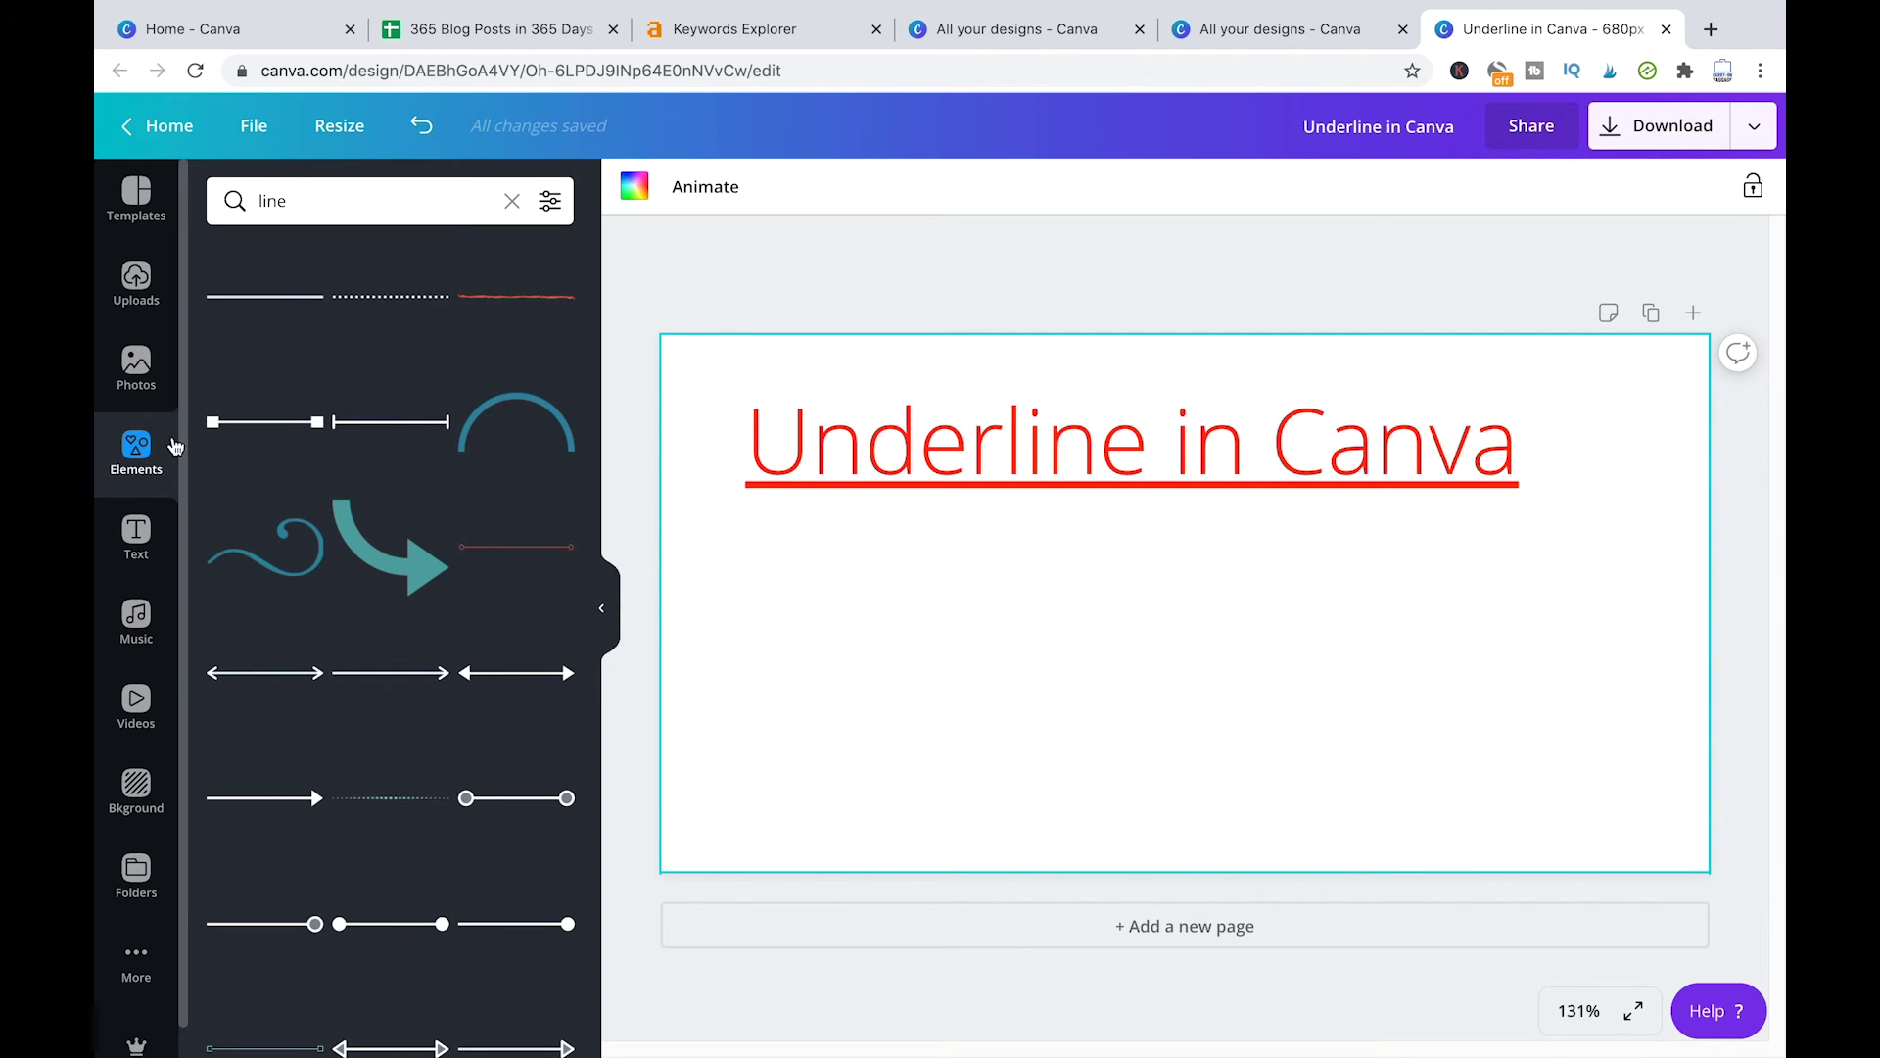
{"action": "left_click", "coordinate": [1126, 485]}
{"action": "left_click", "coordinate": [1155, 378]}
{"action": "left_click", "coordinate": [1094, 460]}
{"action": "left_click", "coordinate": [1095, 460]}
{"action": "key", "text": "Left"}
{"action": "key", "text": "Left"}
{"action": "key", "text": "Left"}
{"action": "key", "text": "Left"}
{"action": "key", "text": "Left"}
{"action": "key", "text": "Left"}
{"action": "key", "text": "Left"}
{"action": "key", "text": "Left"}
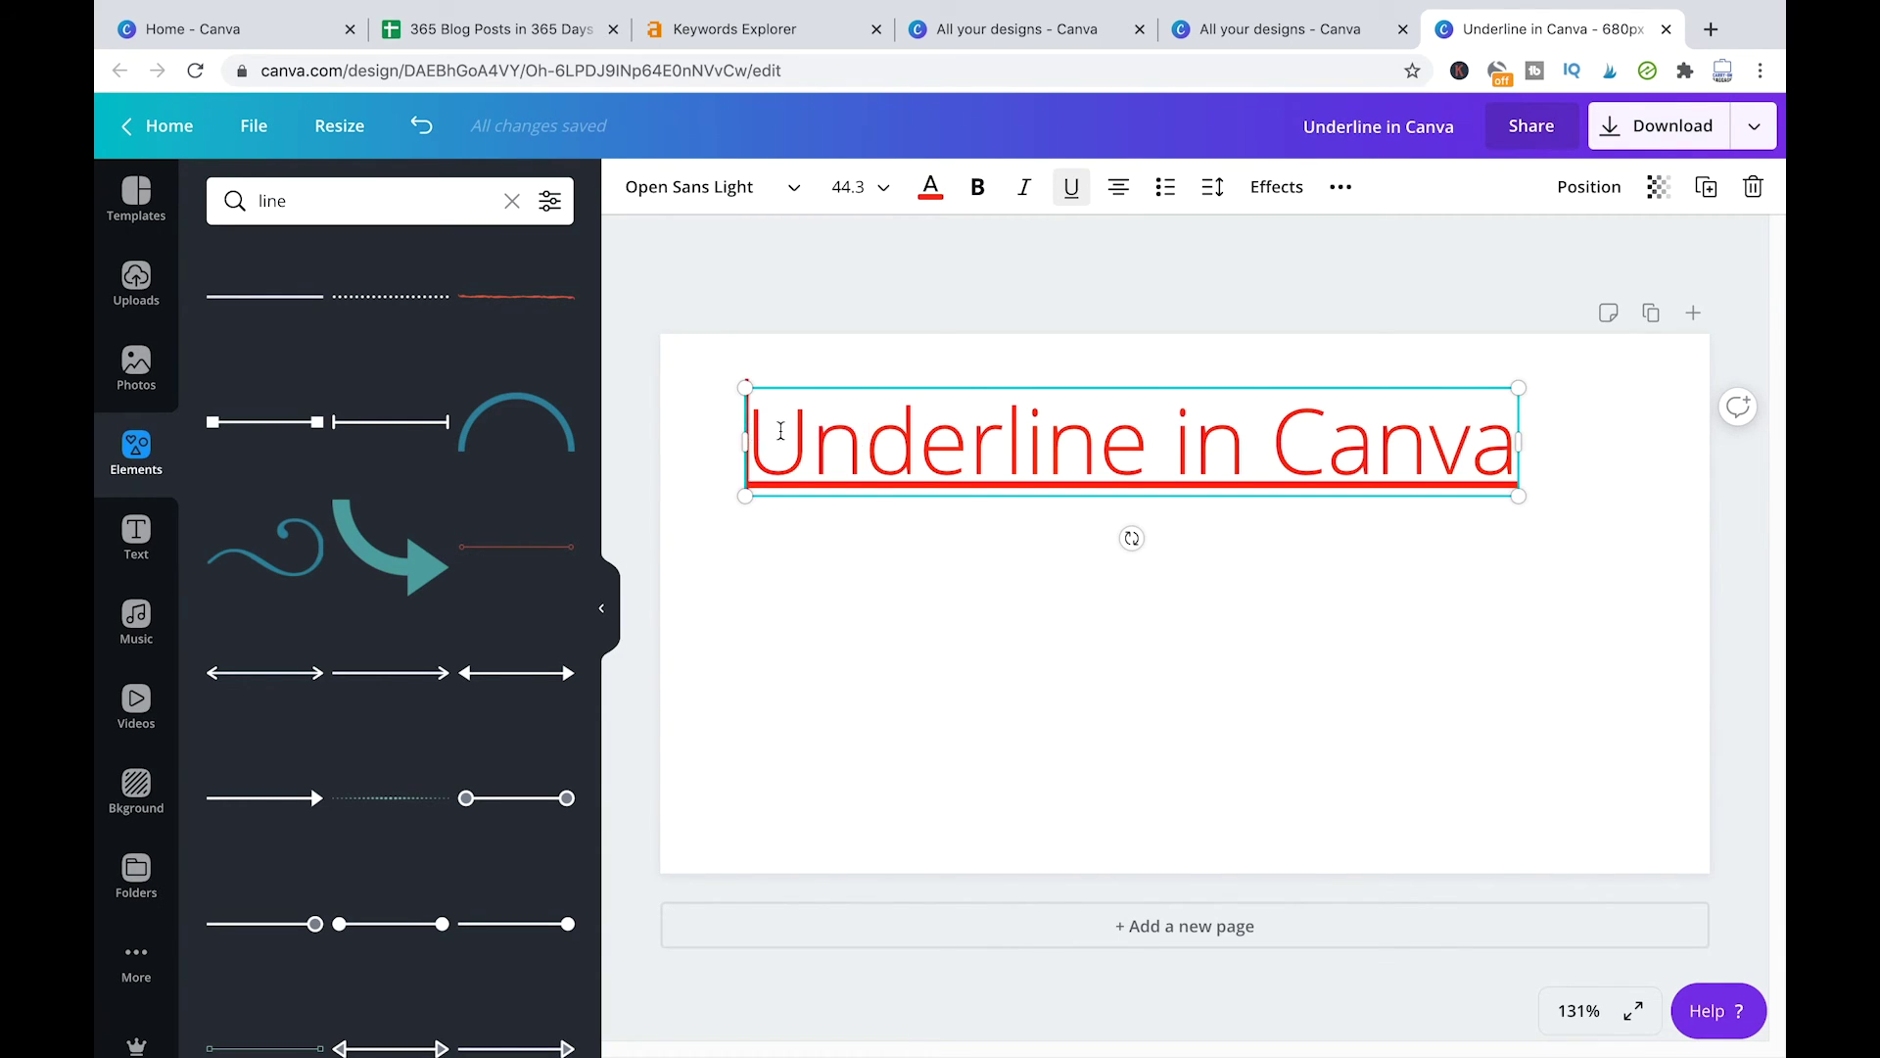
{"action": "key", "text": "super+a"}
{"action": "left_click", "coordinate": [1200, 511]}
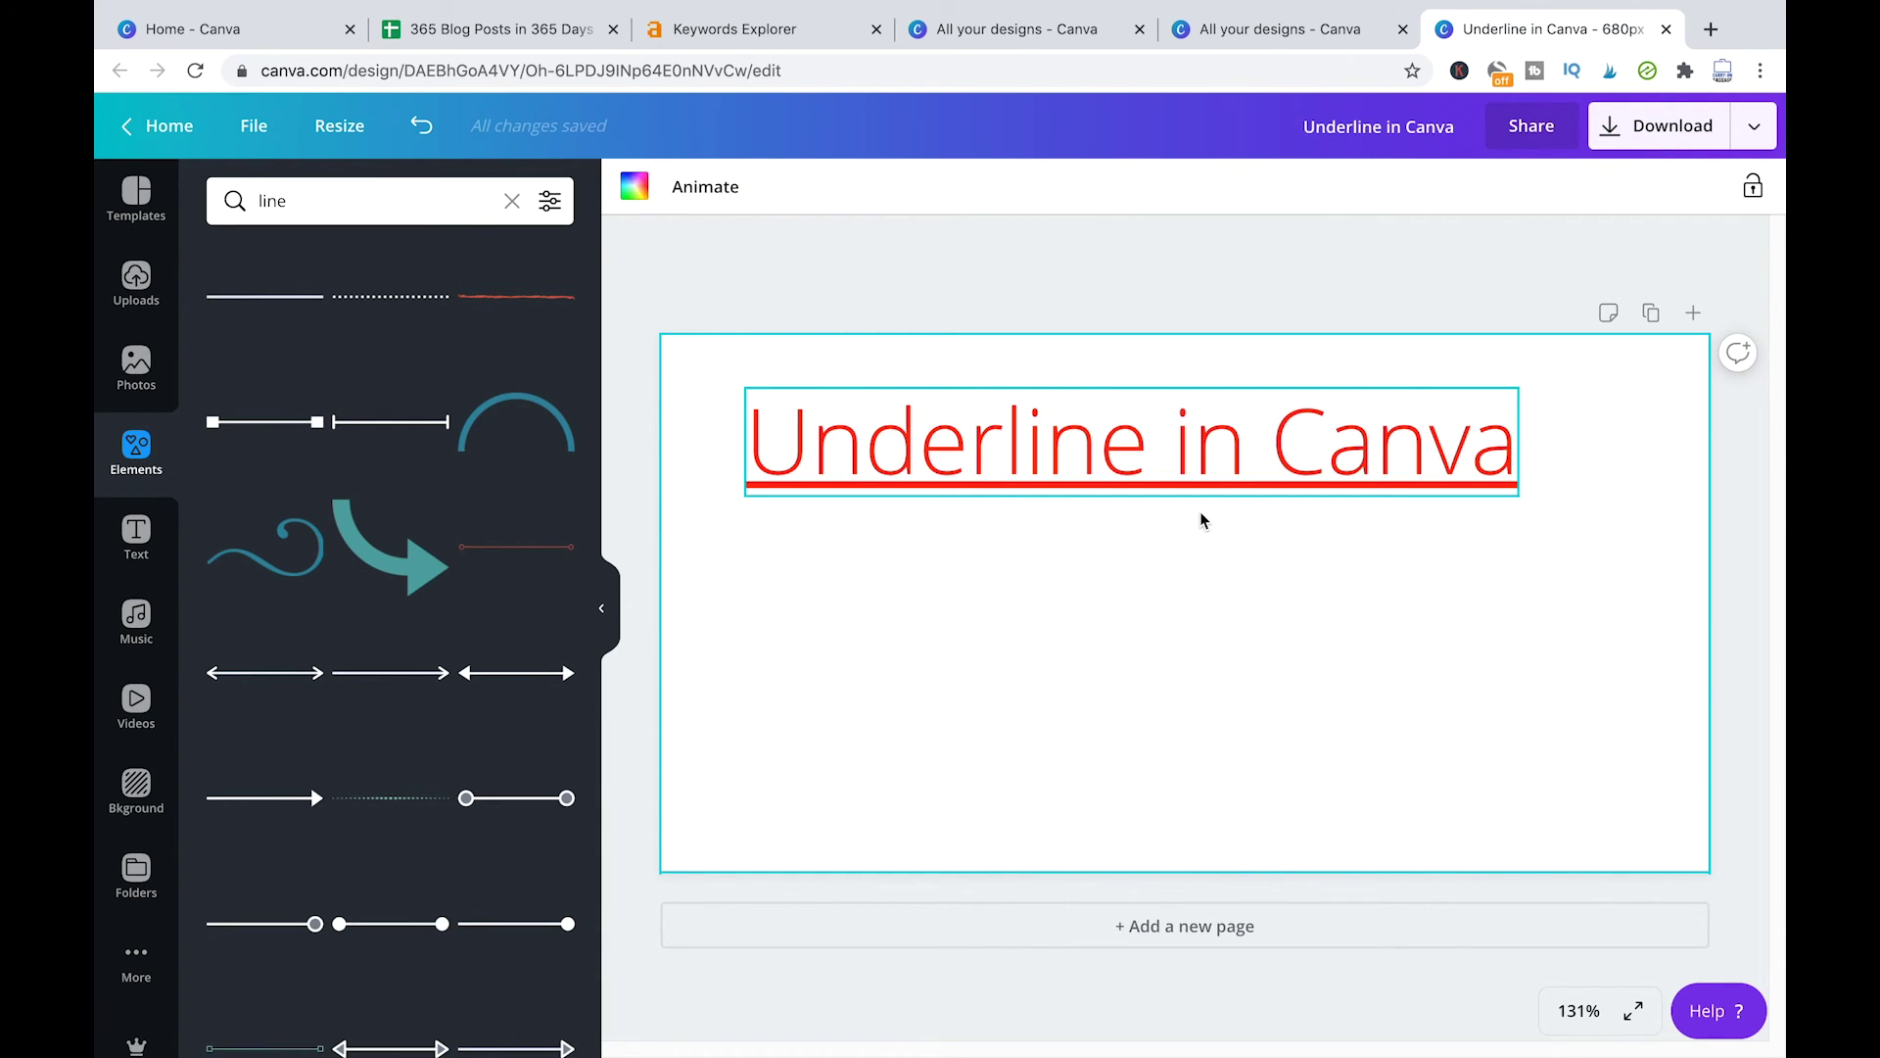